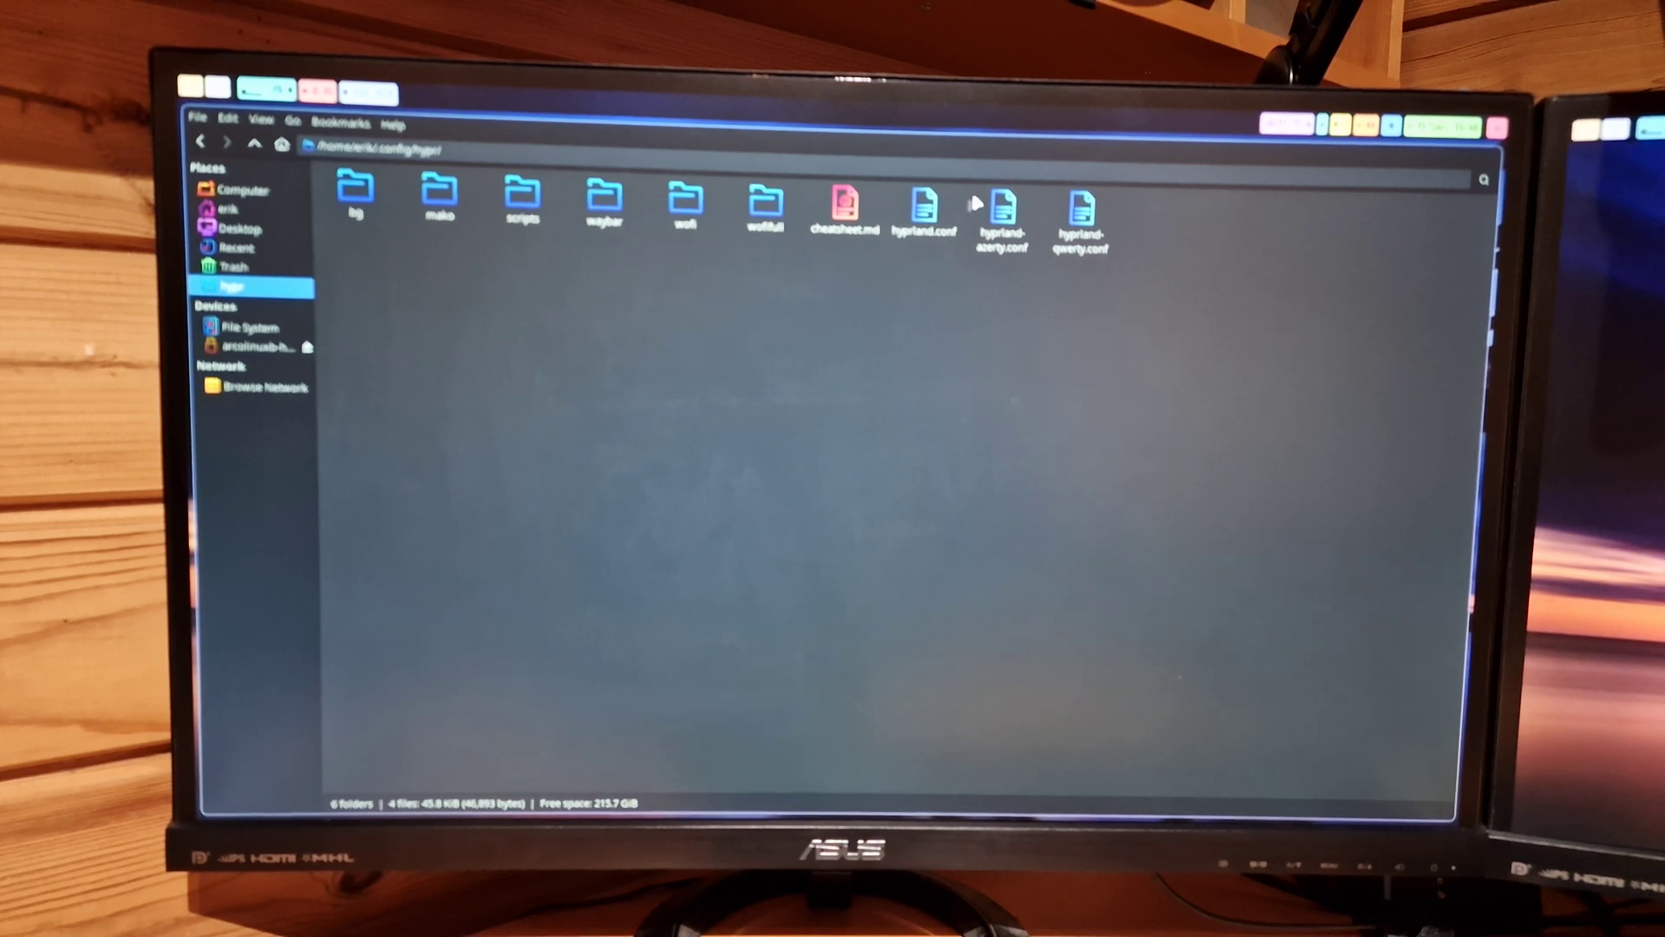
Search the hypr folder, trying selections of hyprland.conf, hyprland-azerty.conf and hyprland-qwerty.conf
key(ctrl+f)
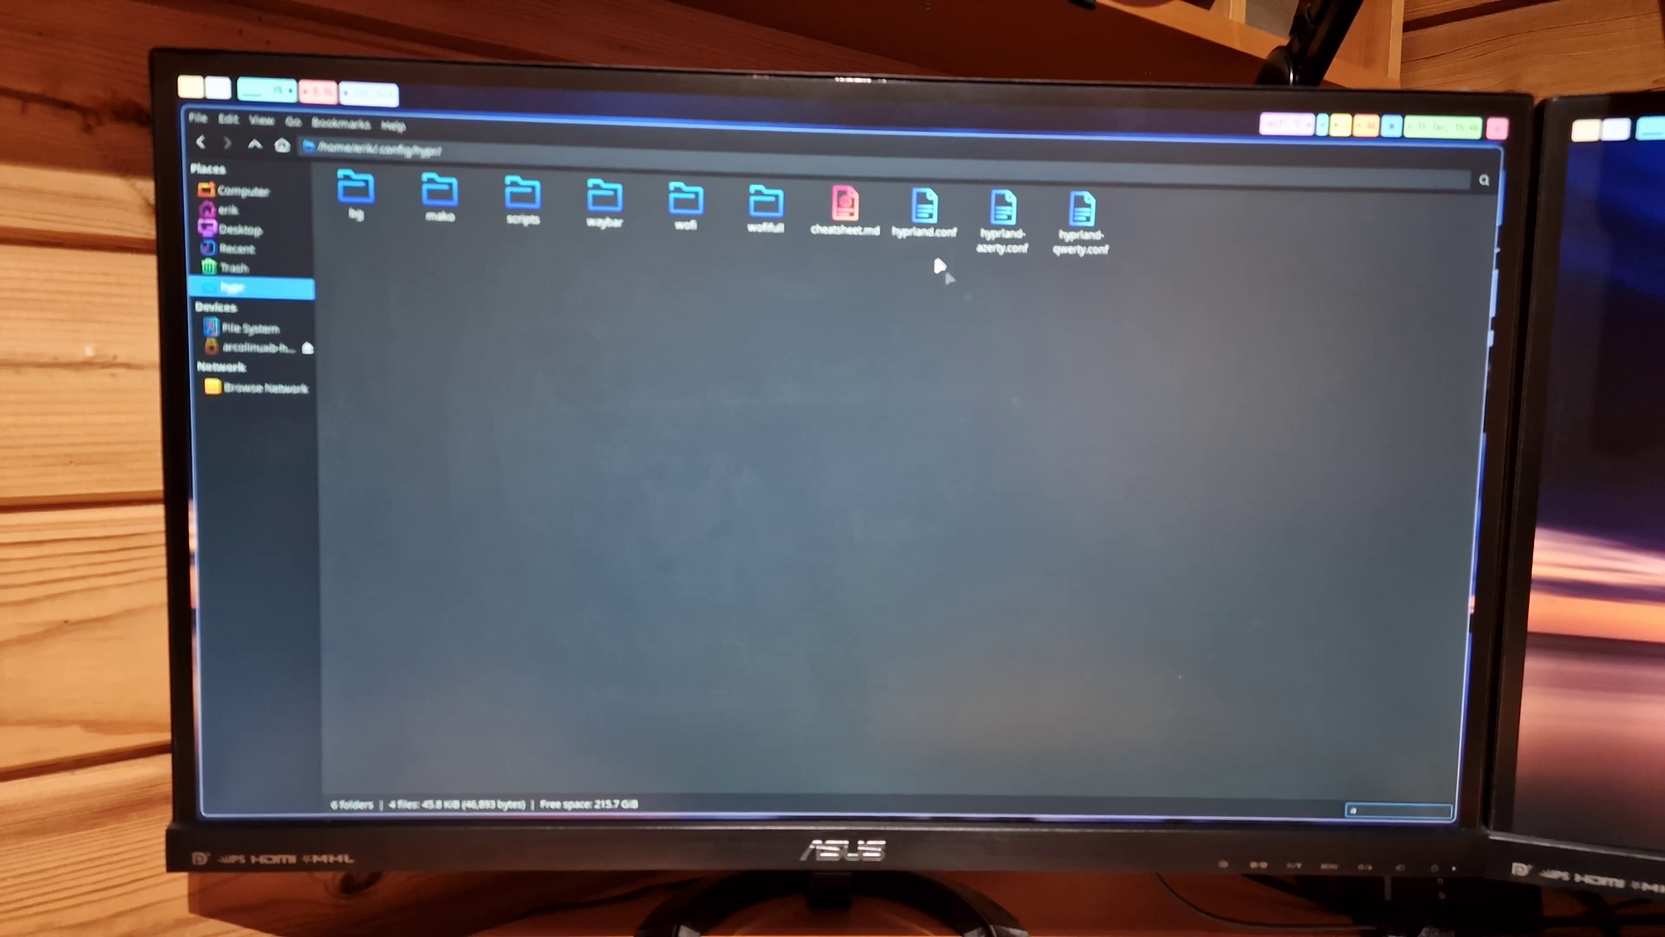
click(927, 233)
click(1005, 214)
click(1084, 224)
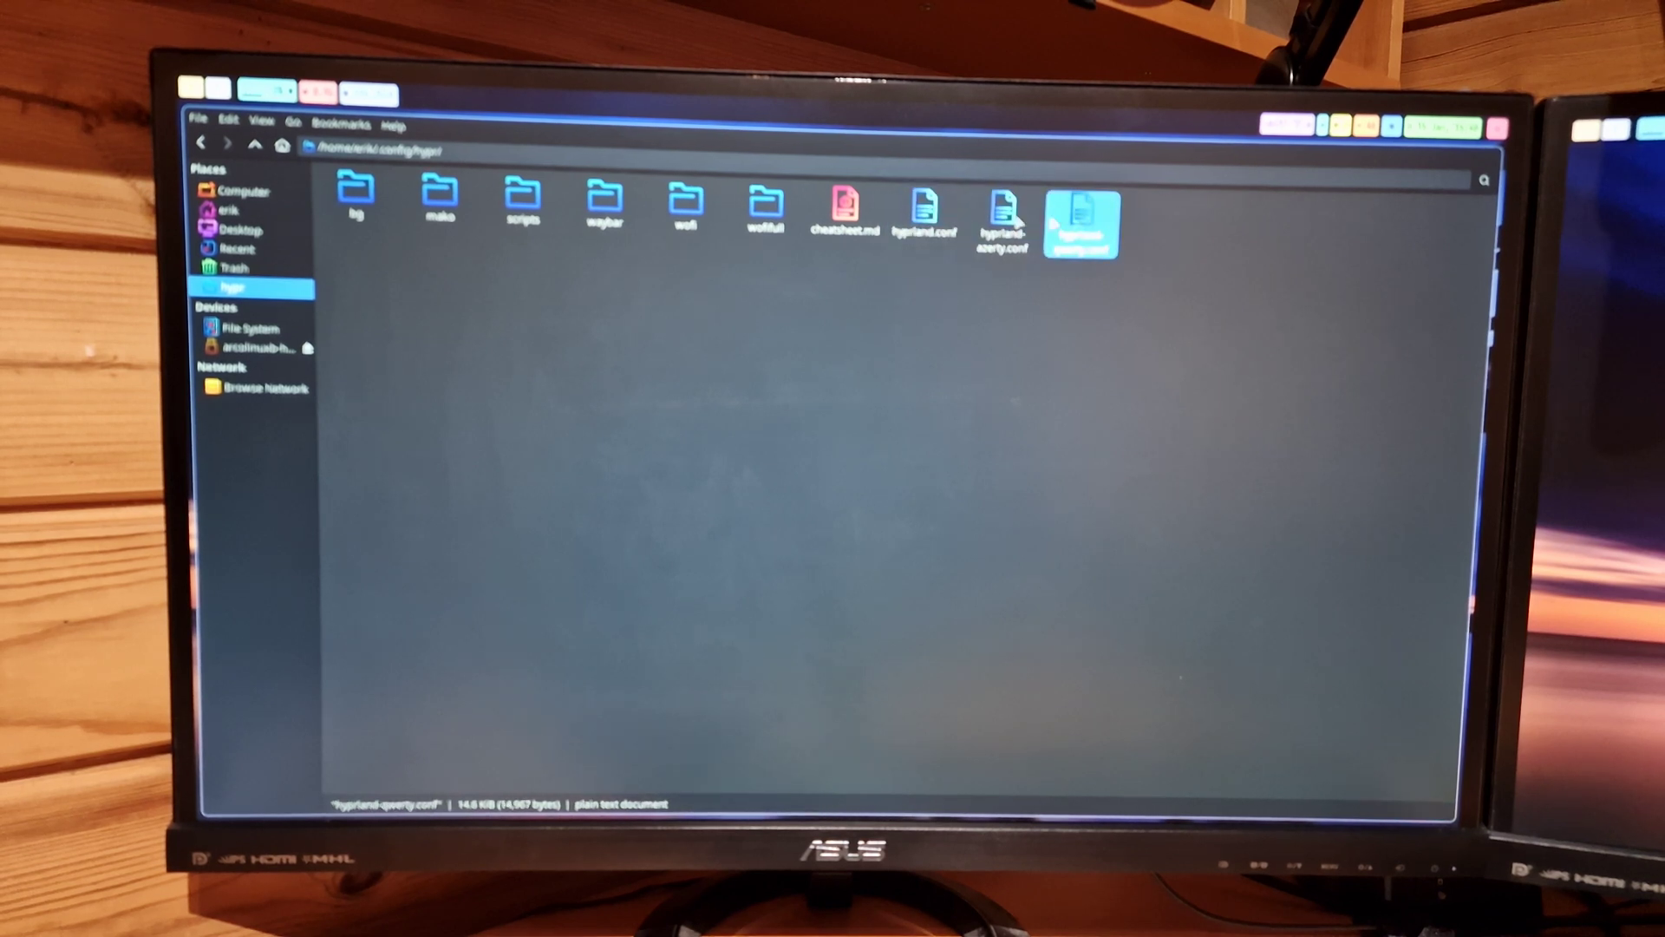
click(928, 215)
ctrl+click(1068, 223)
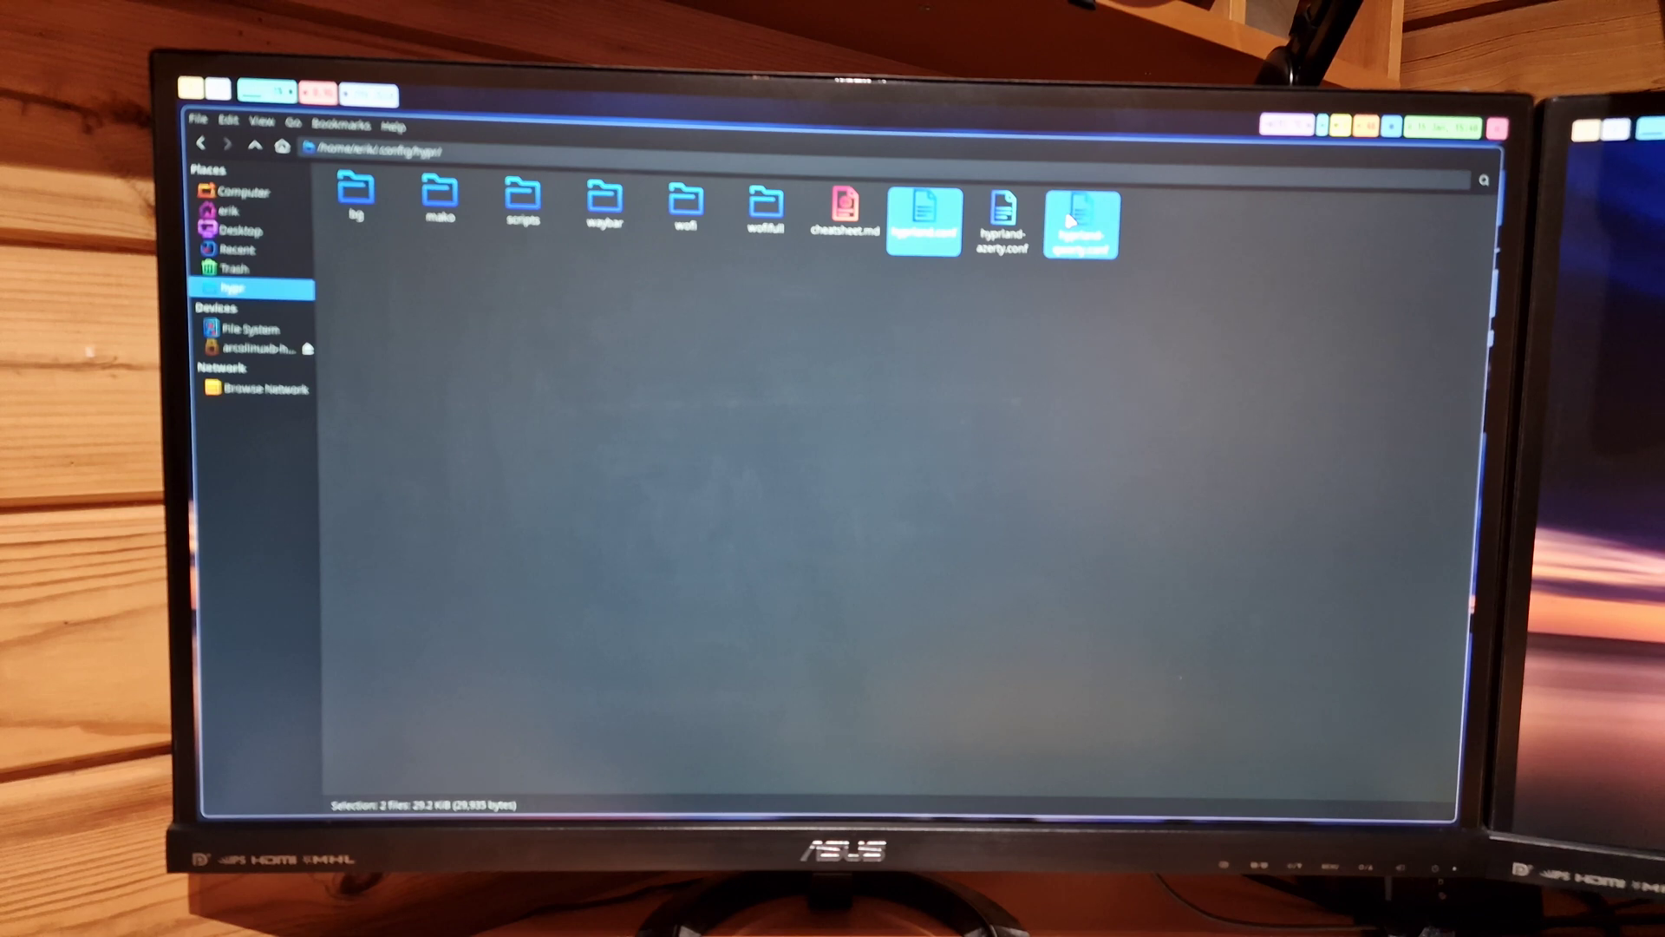
click(1001, 215)
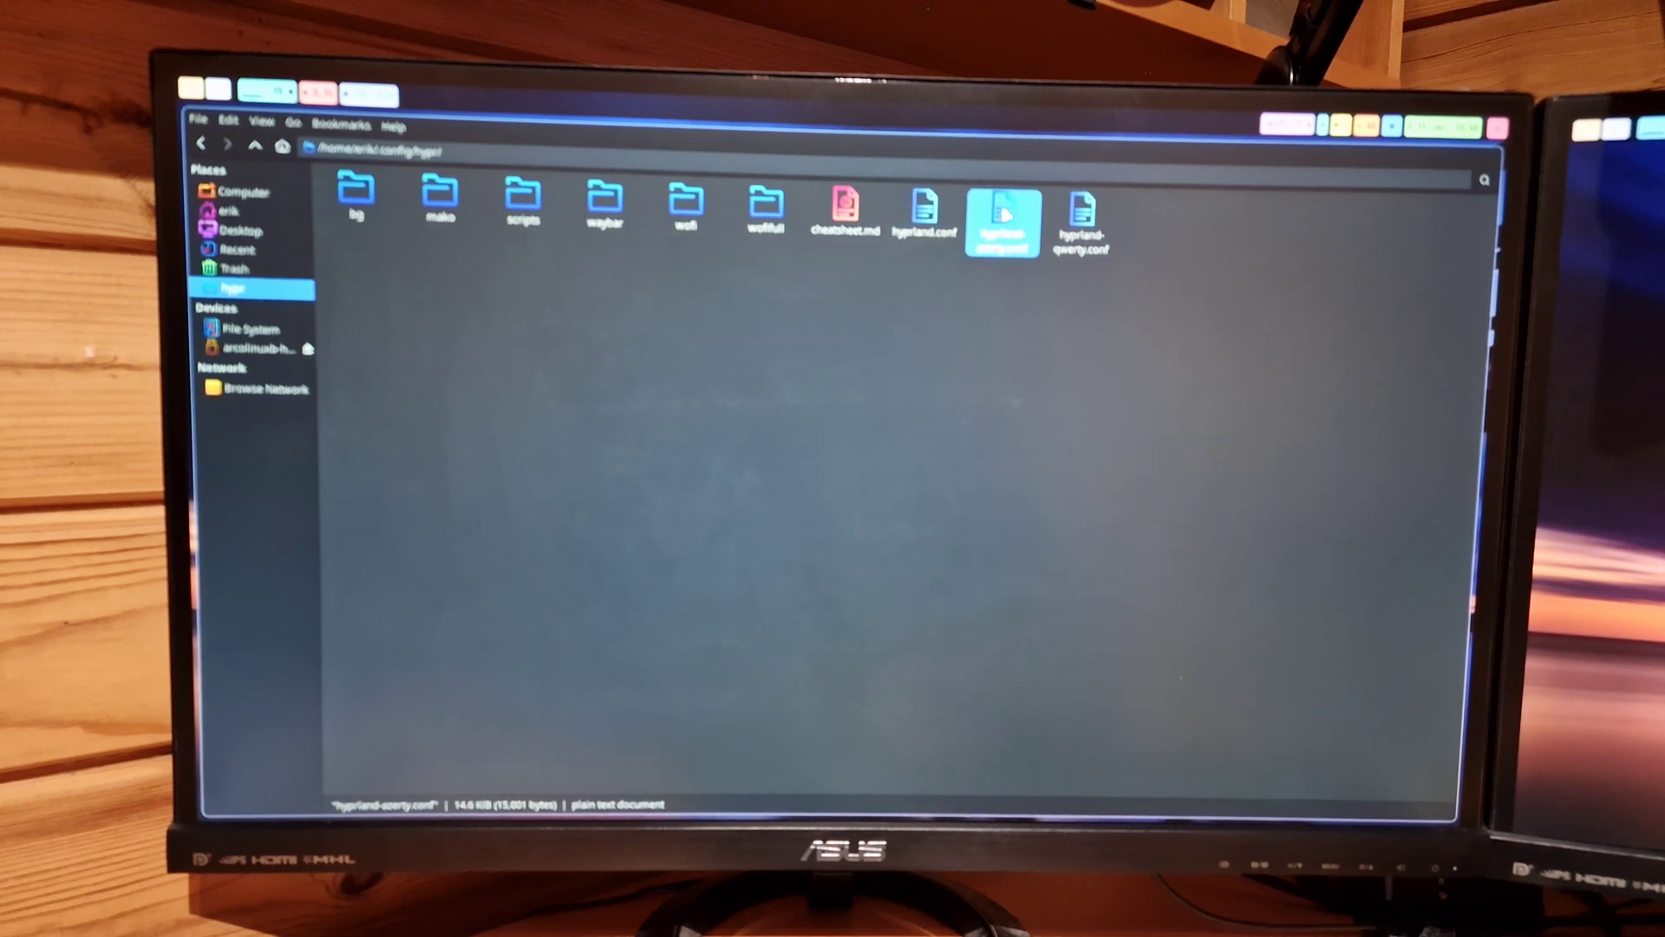
Install Meld and gtksourceview4 in kitty with sudo pacman -S meld, then close the terminal
key(super+Return)
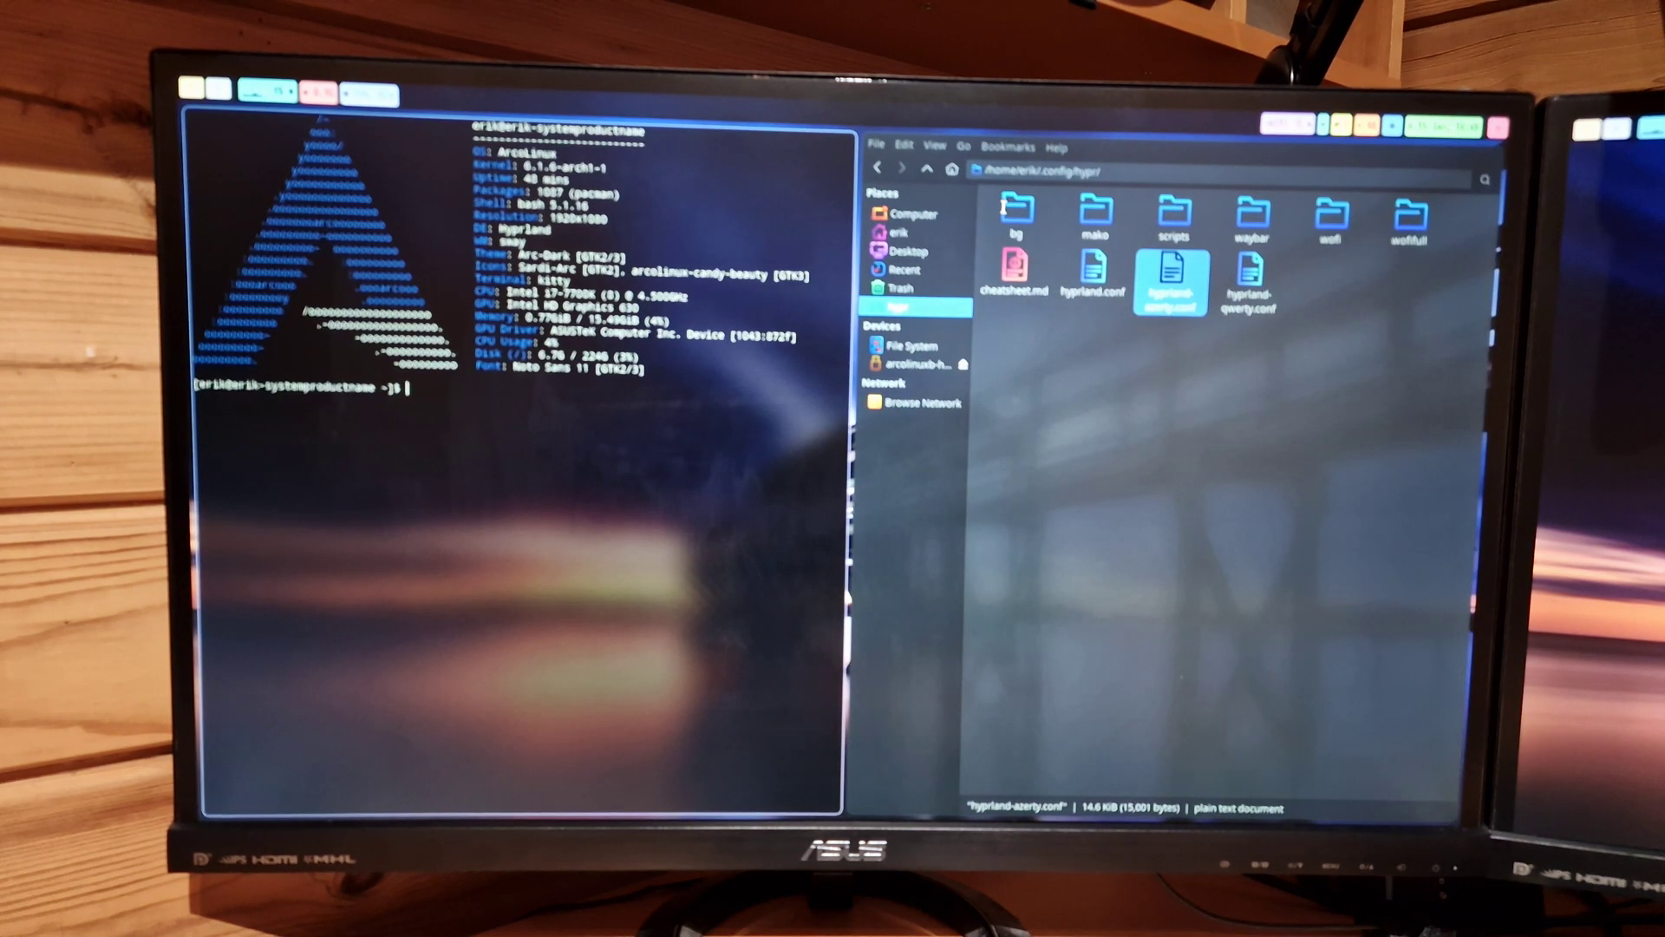
text(u)
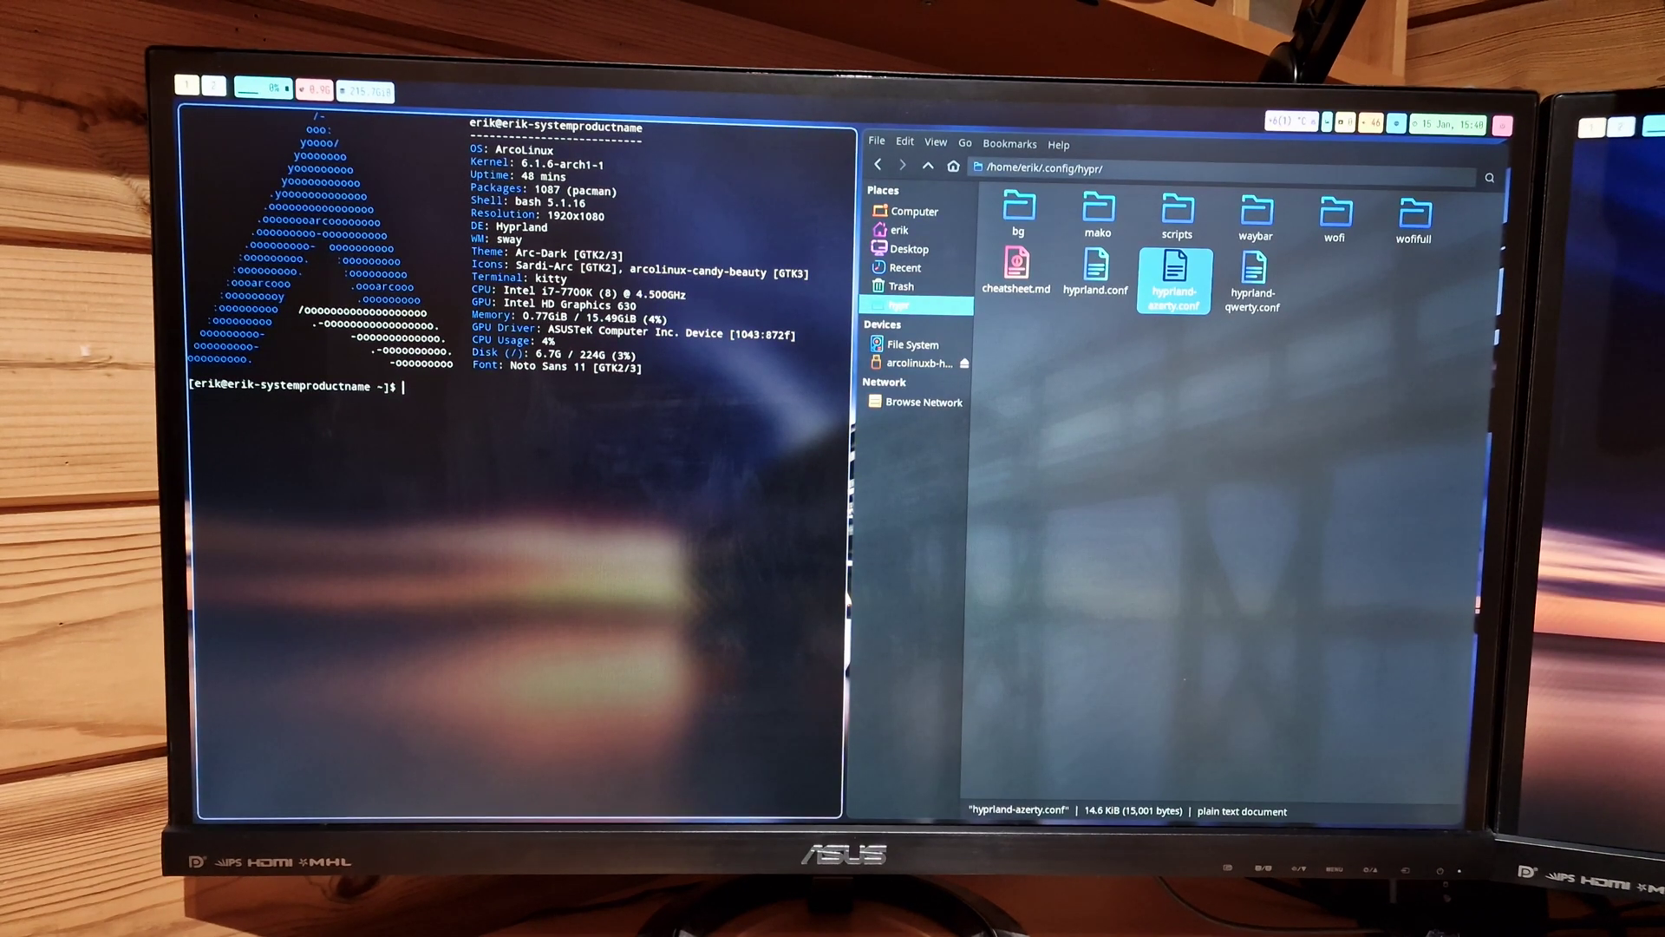
text(su)
key(BackSpace)
key(BackSpace)
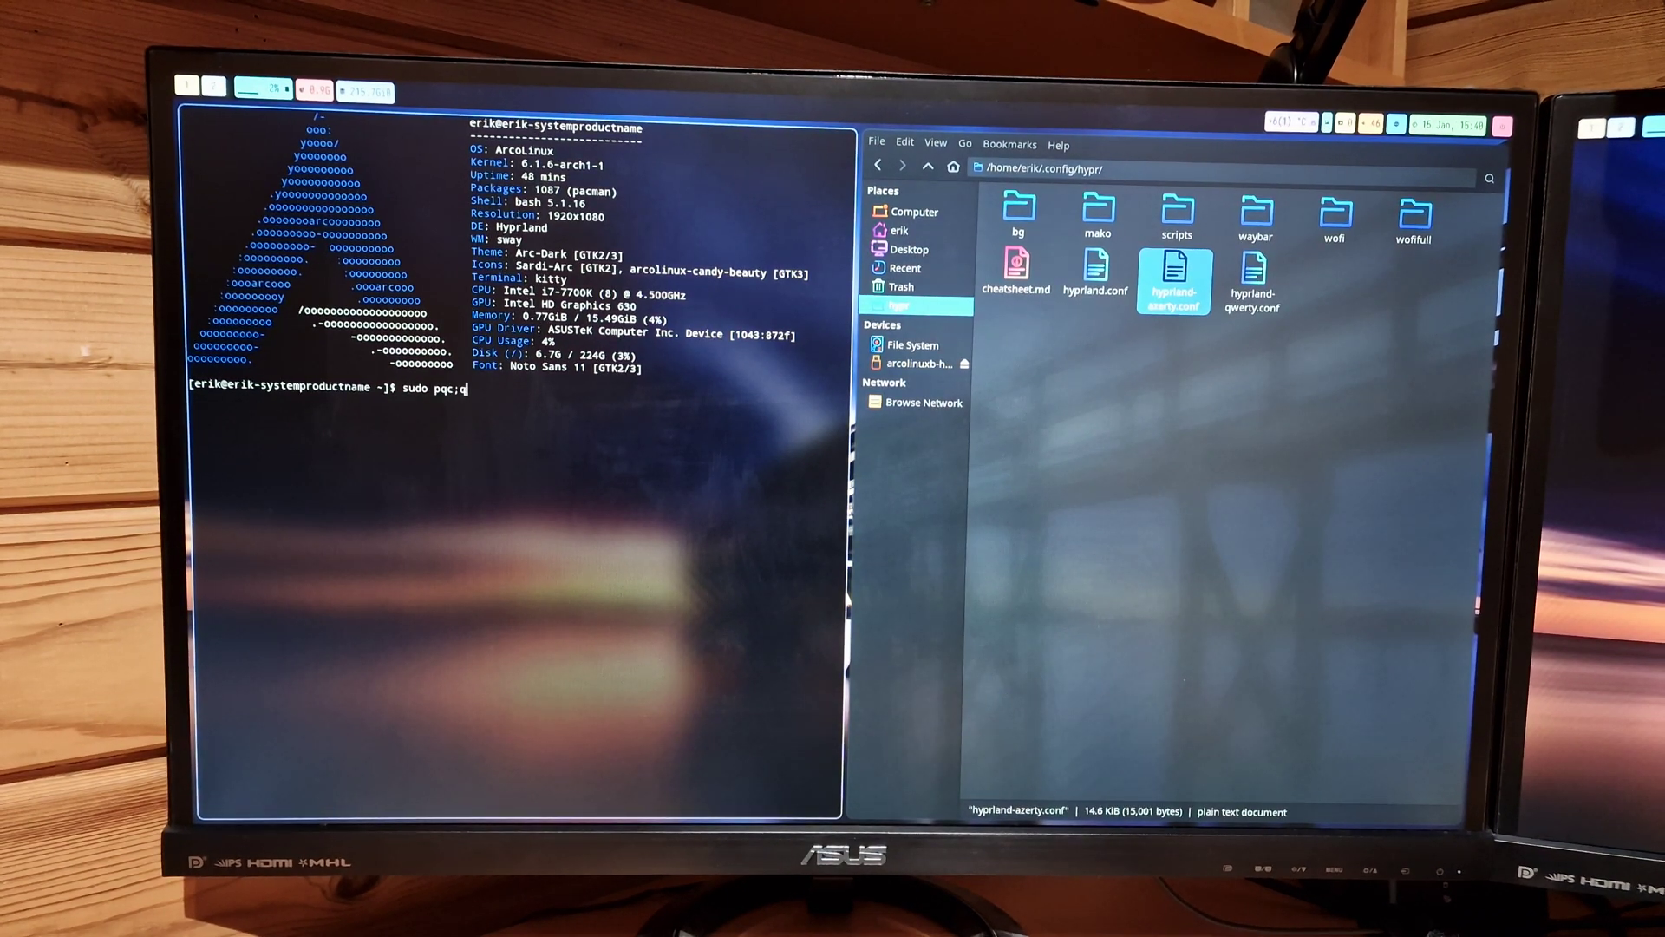
key(BackSpace)
key(BackSpace)
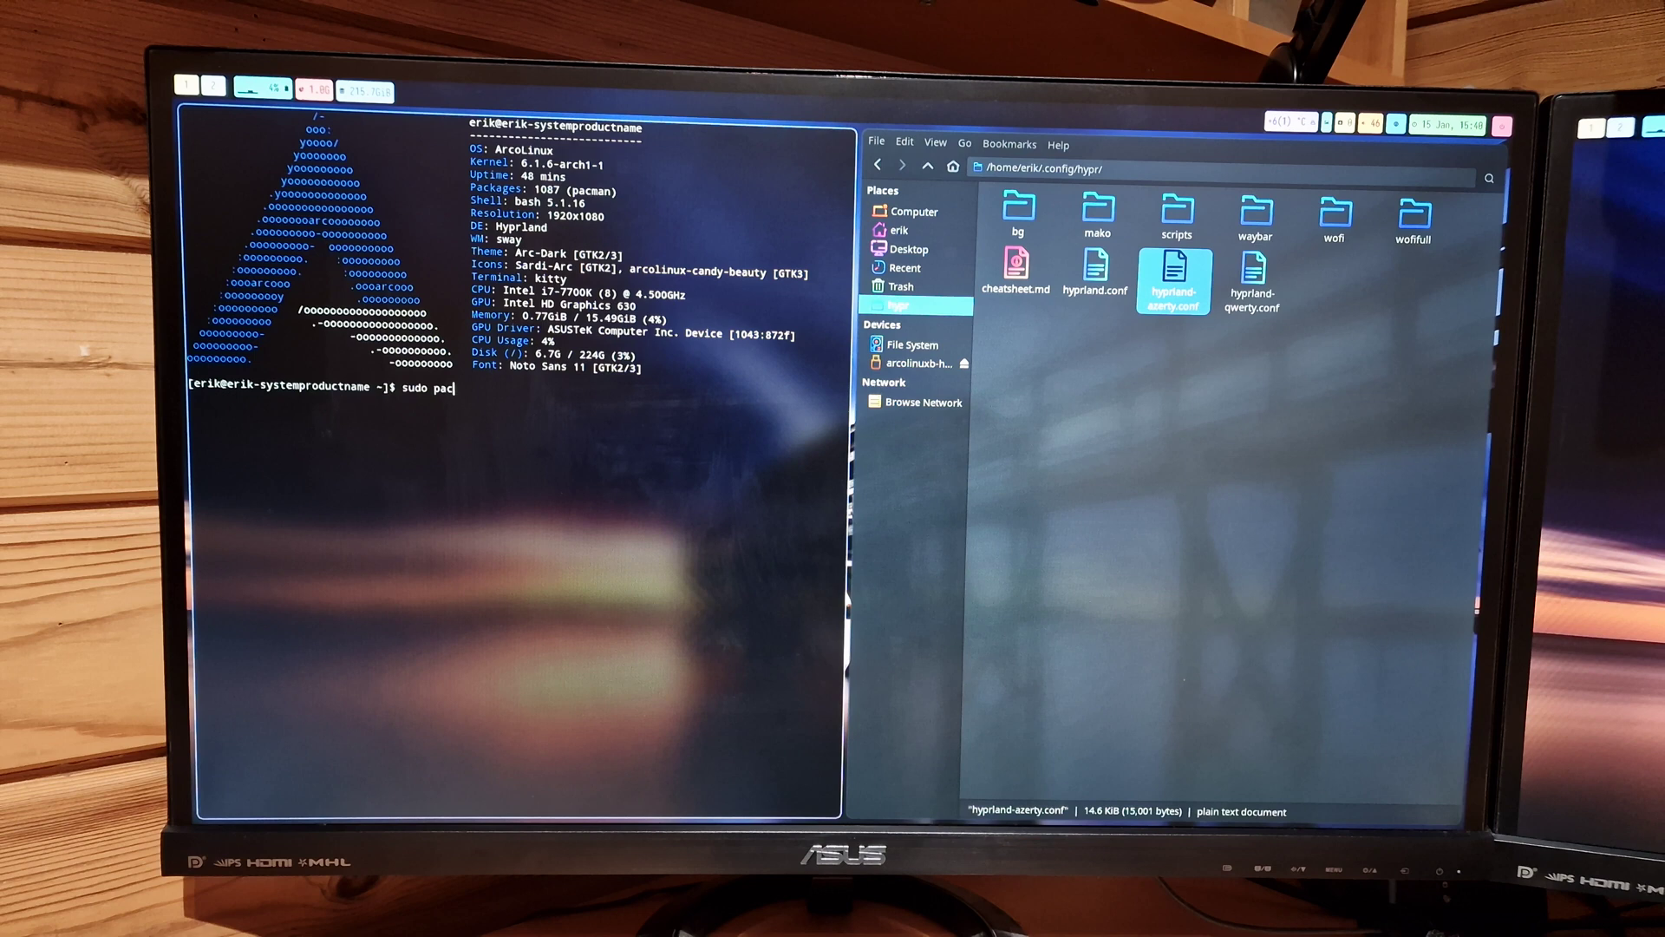
text(;)
key(BackSpace)
text(man)
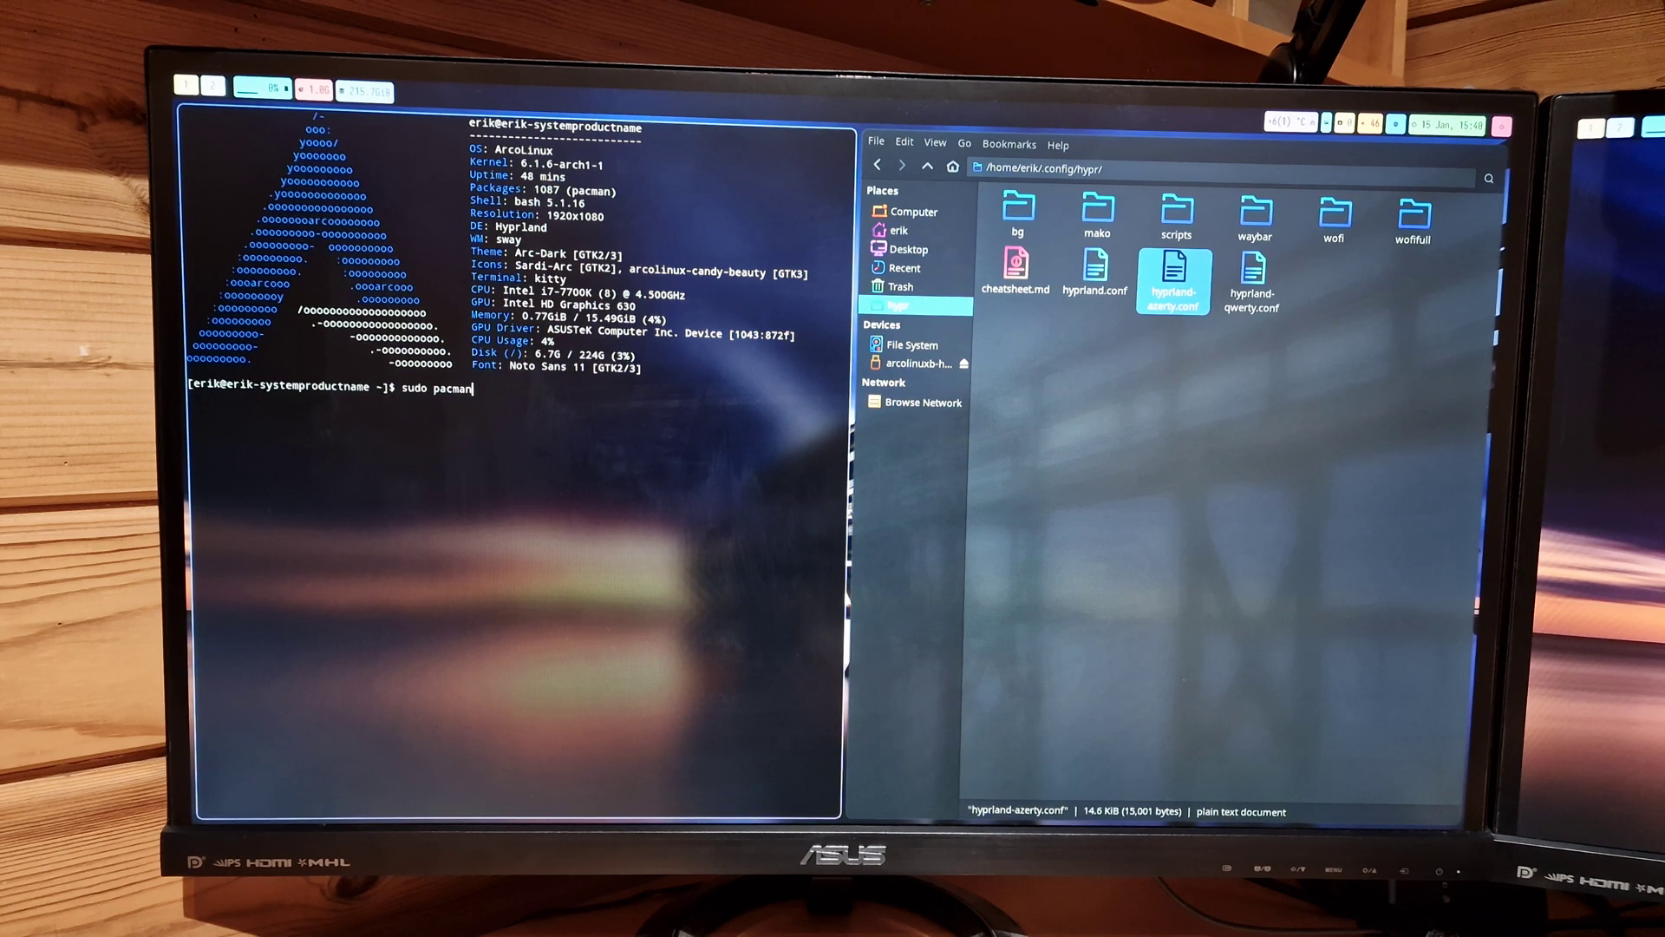
text(-DS)
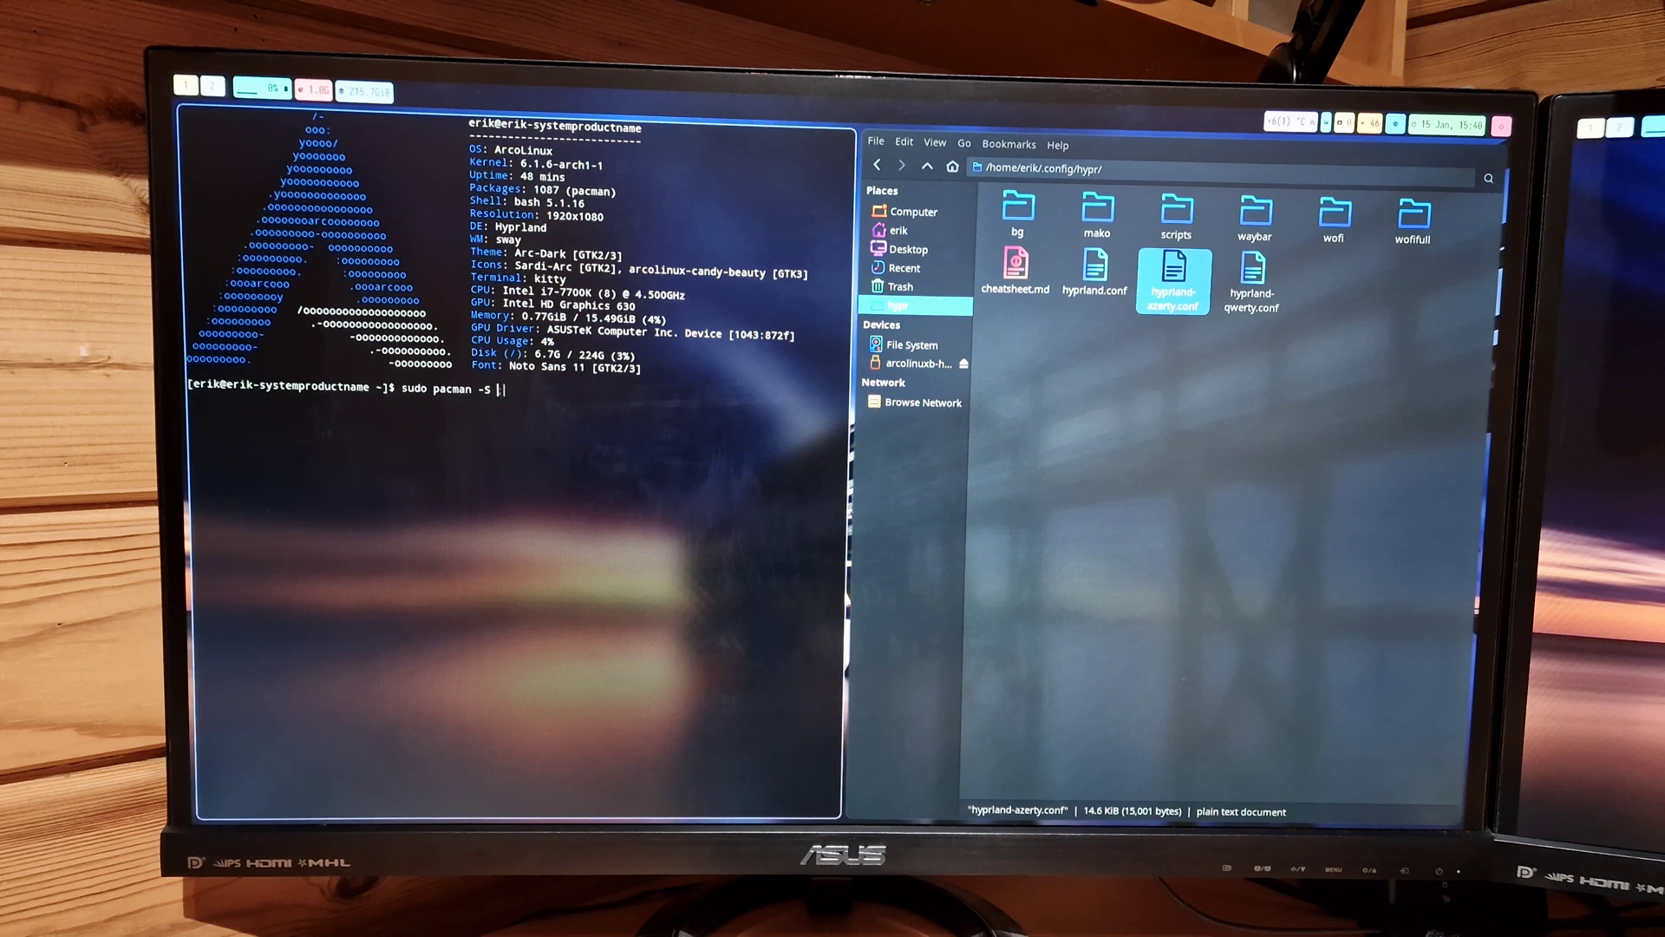
text(eld)
key(Return)
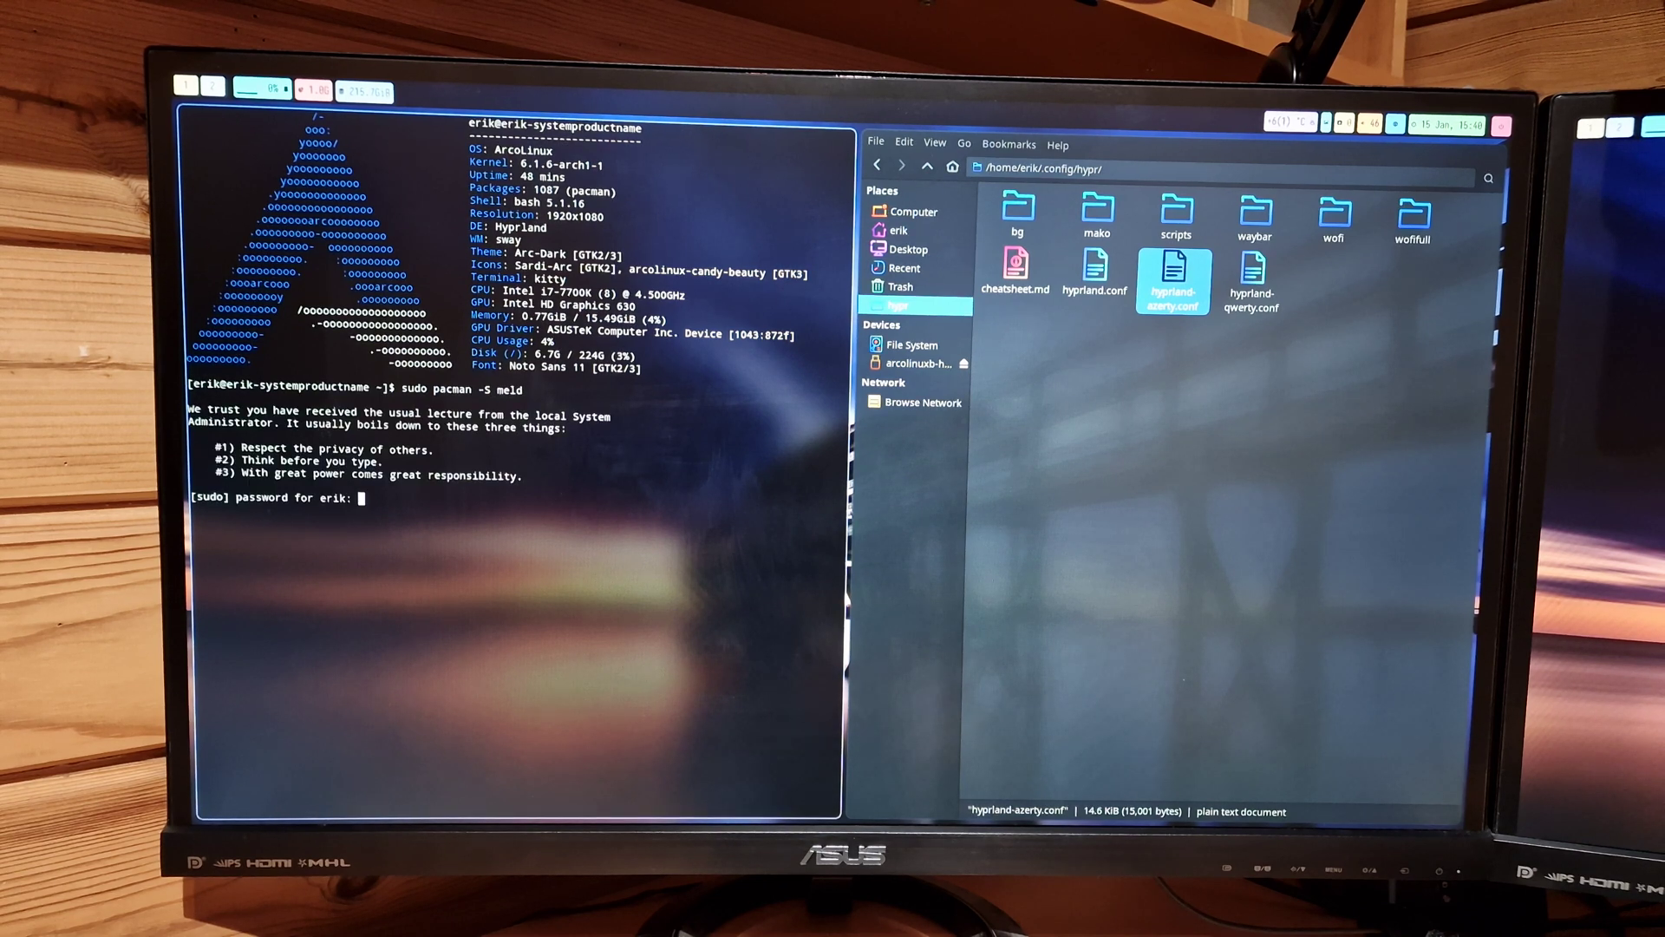
key(Return)
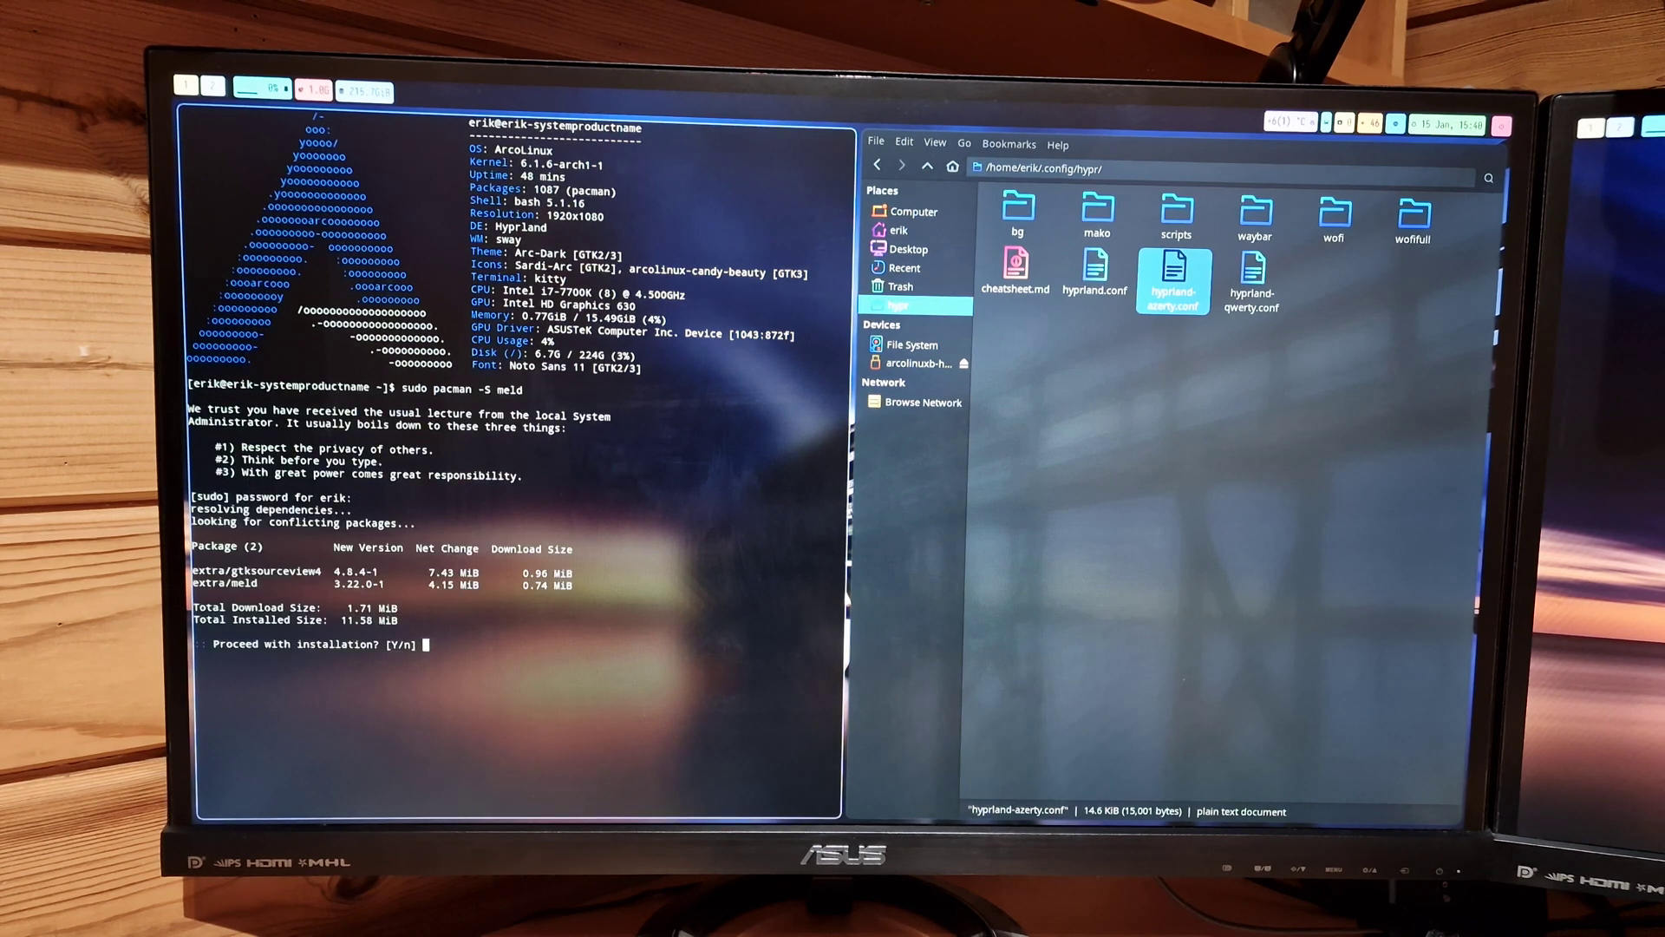
key(Return)
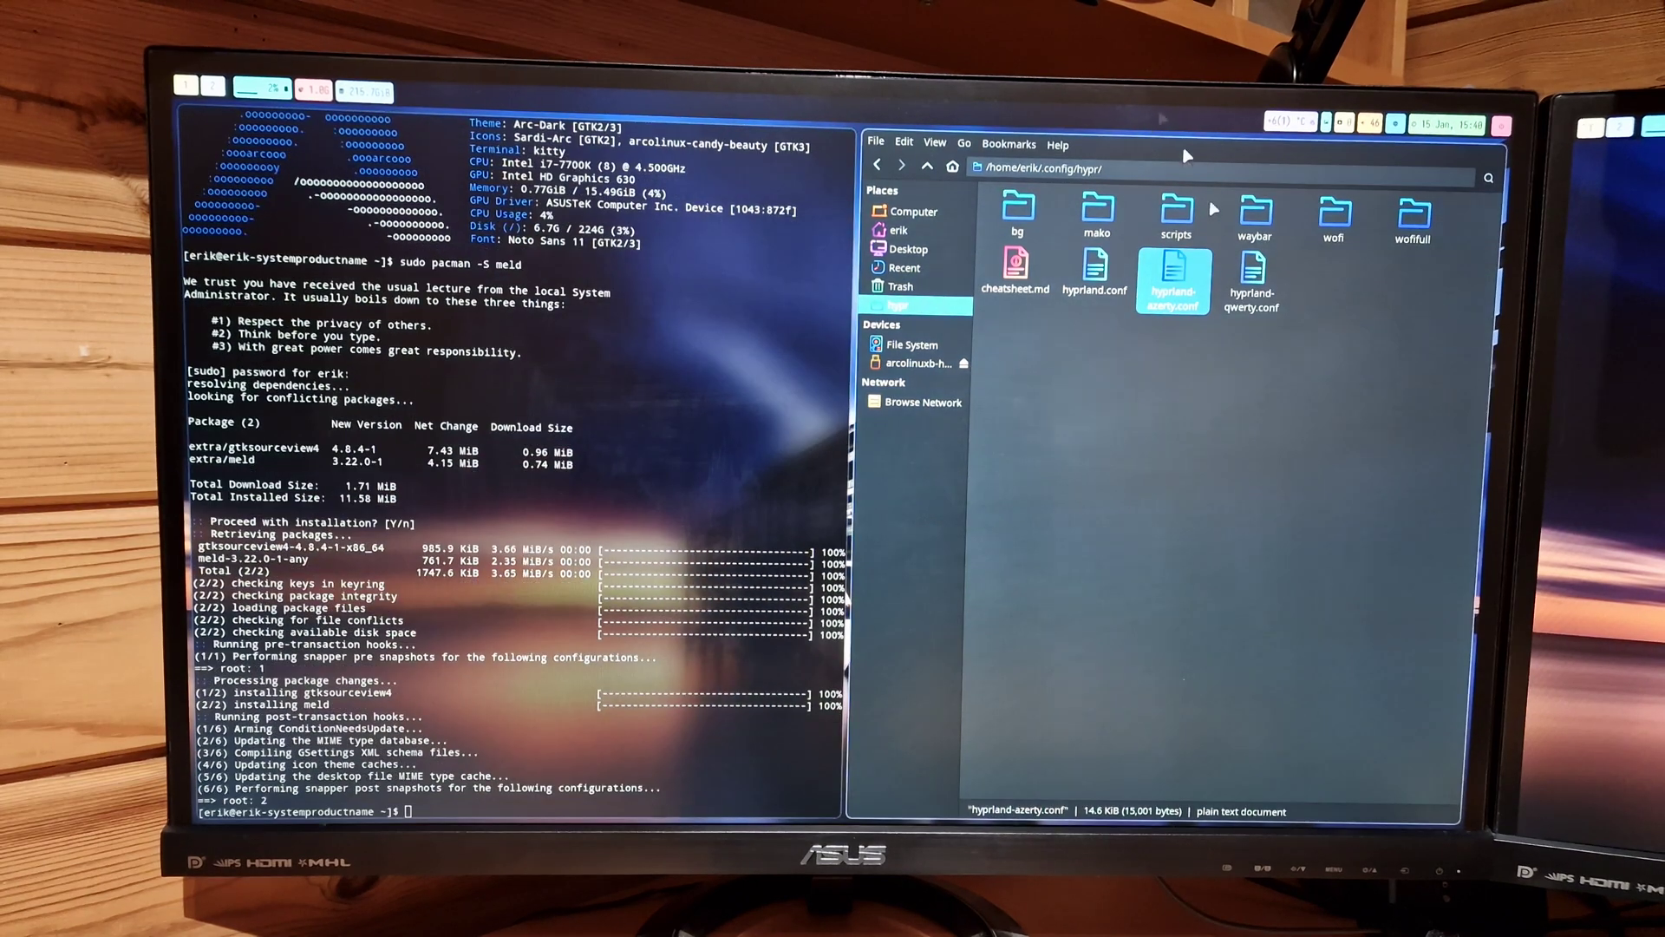
text(7;9u)
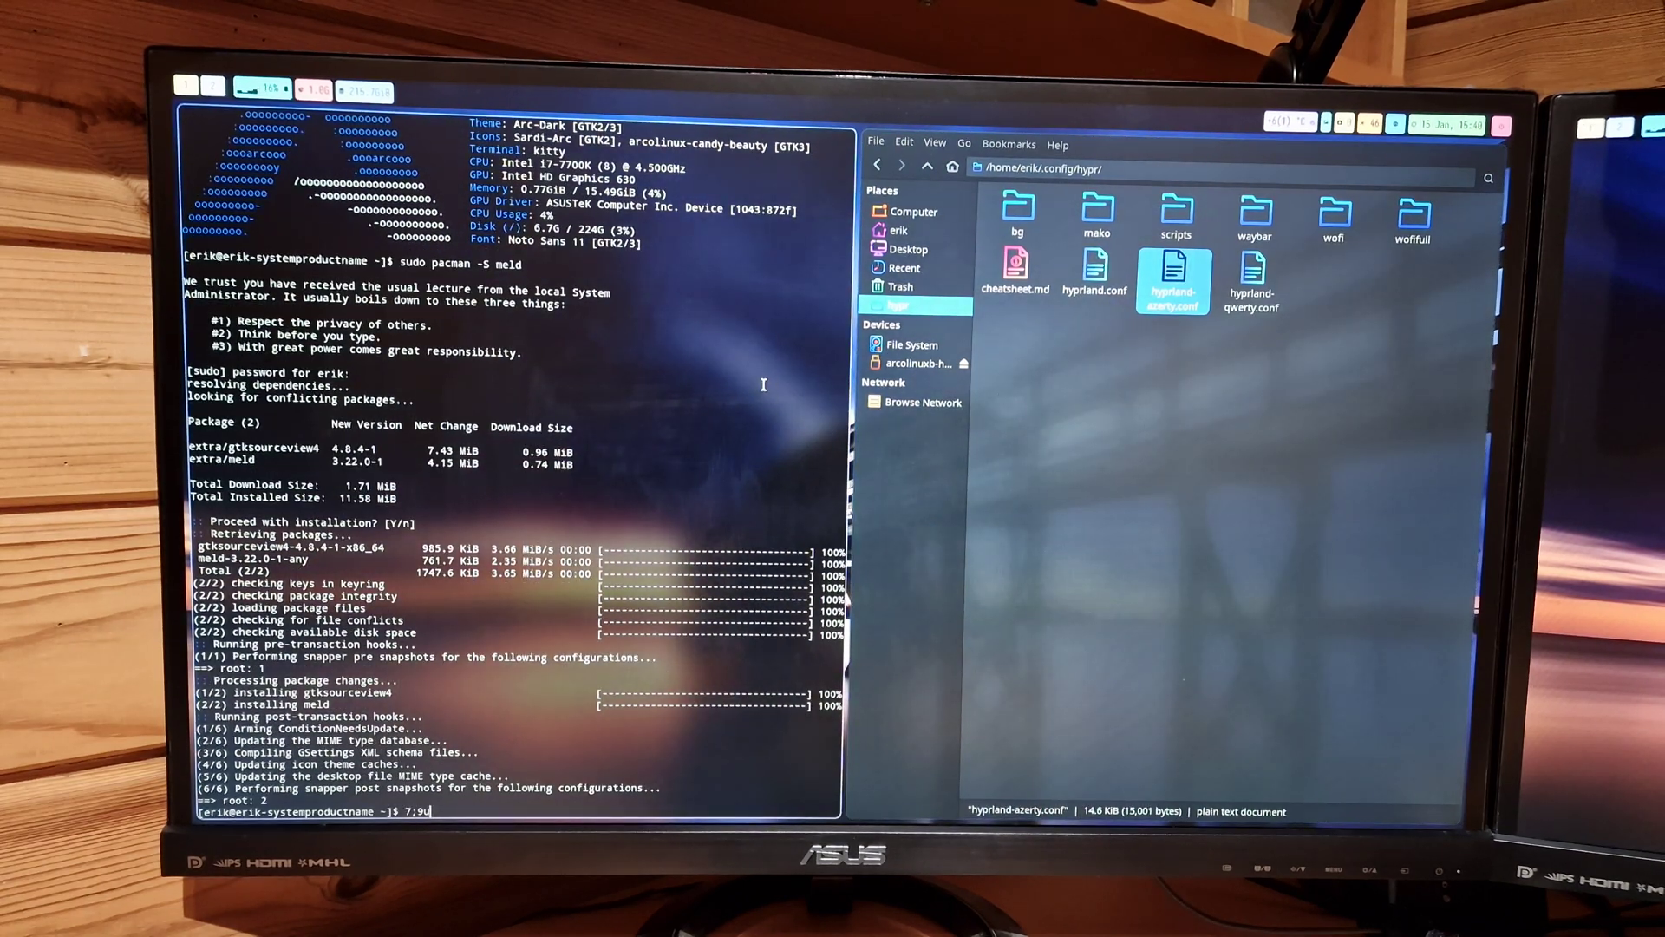
key(super+q)
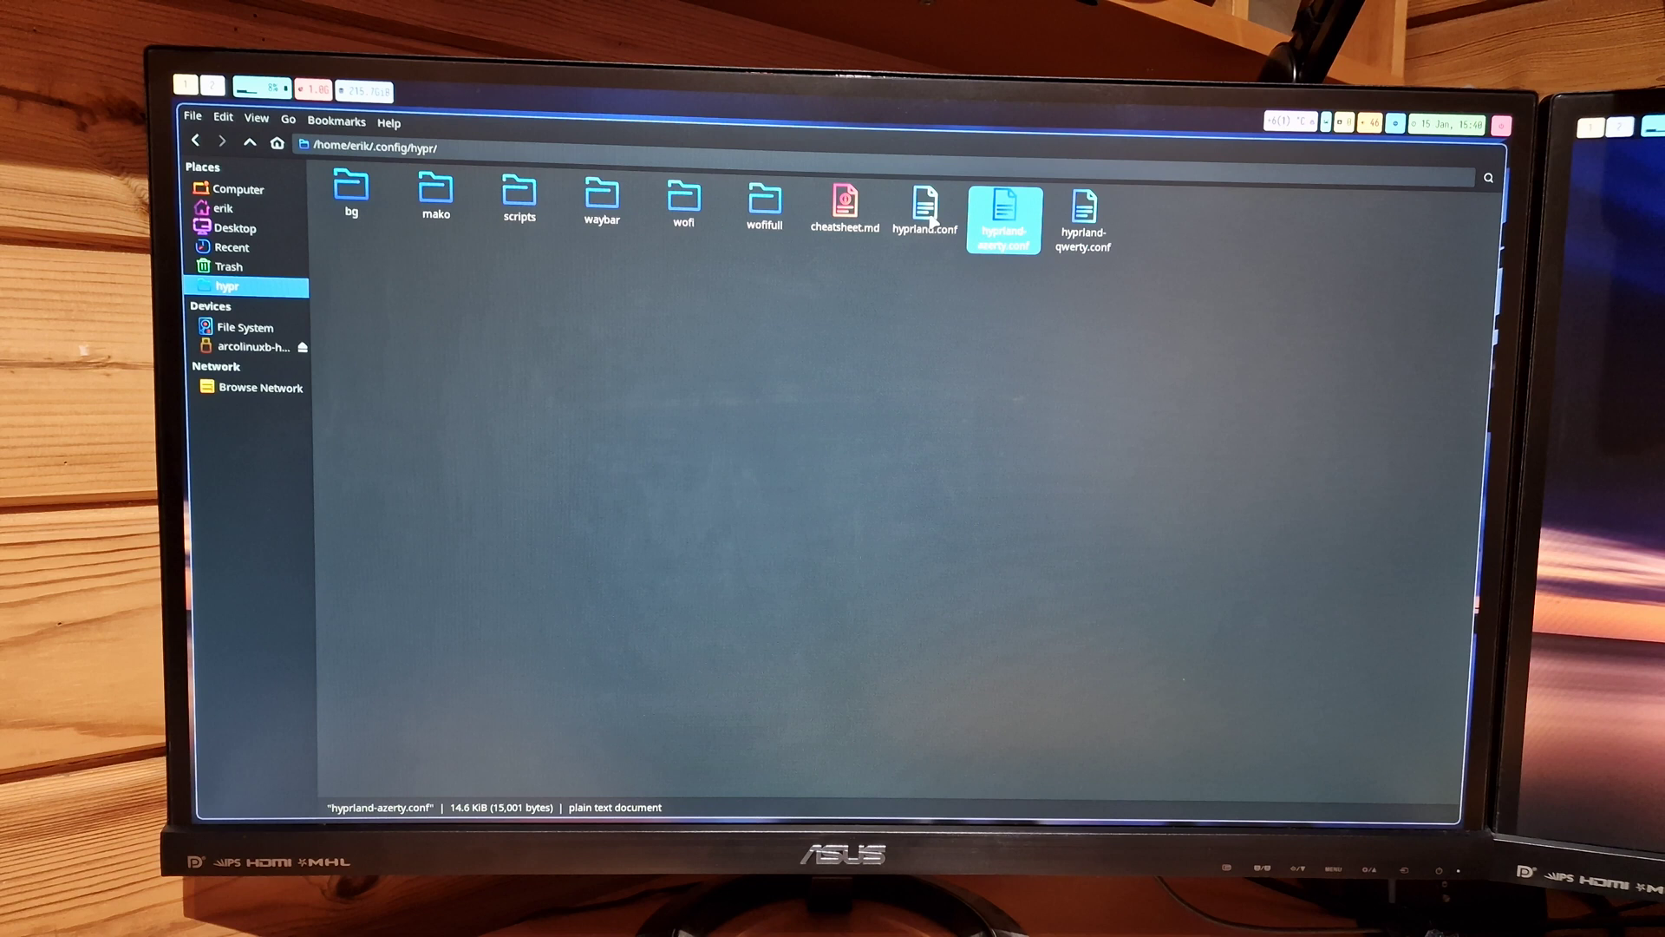
Select hyprland.conf and hyprland-azerty.conf and bring up their context menu
click(932, 223)
ctrl+click(1009, 215)
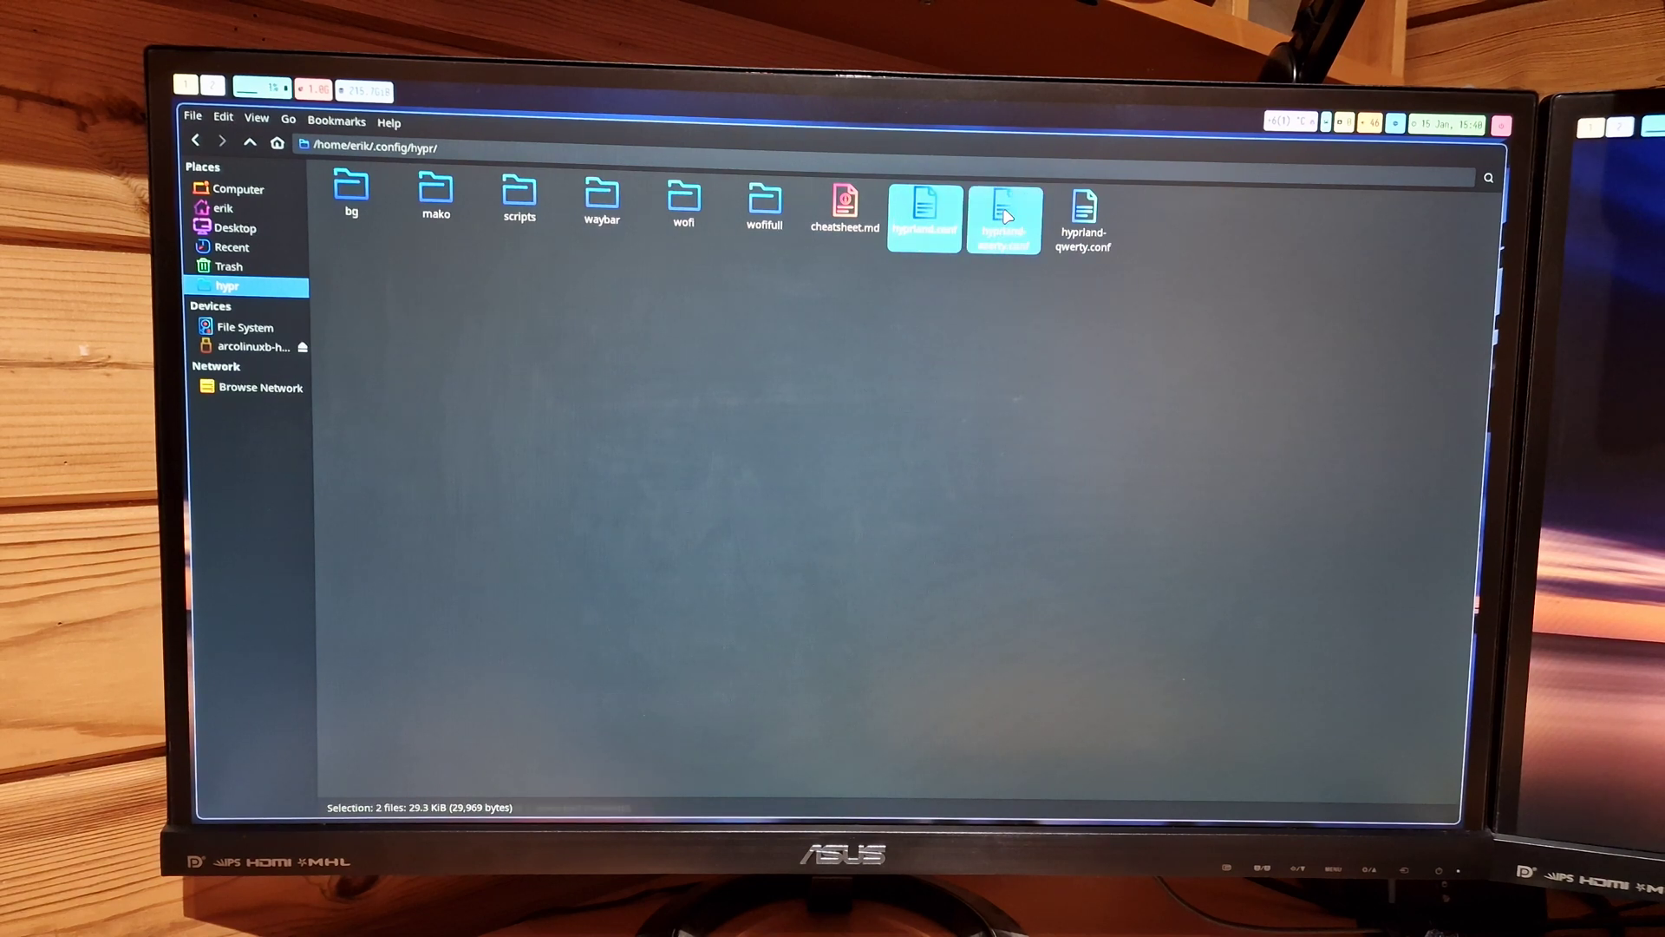
right_click(1009, 217)
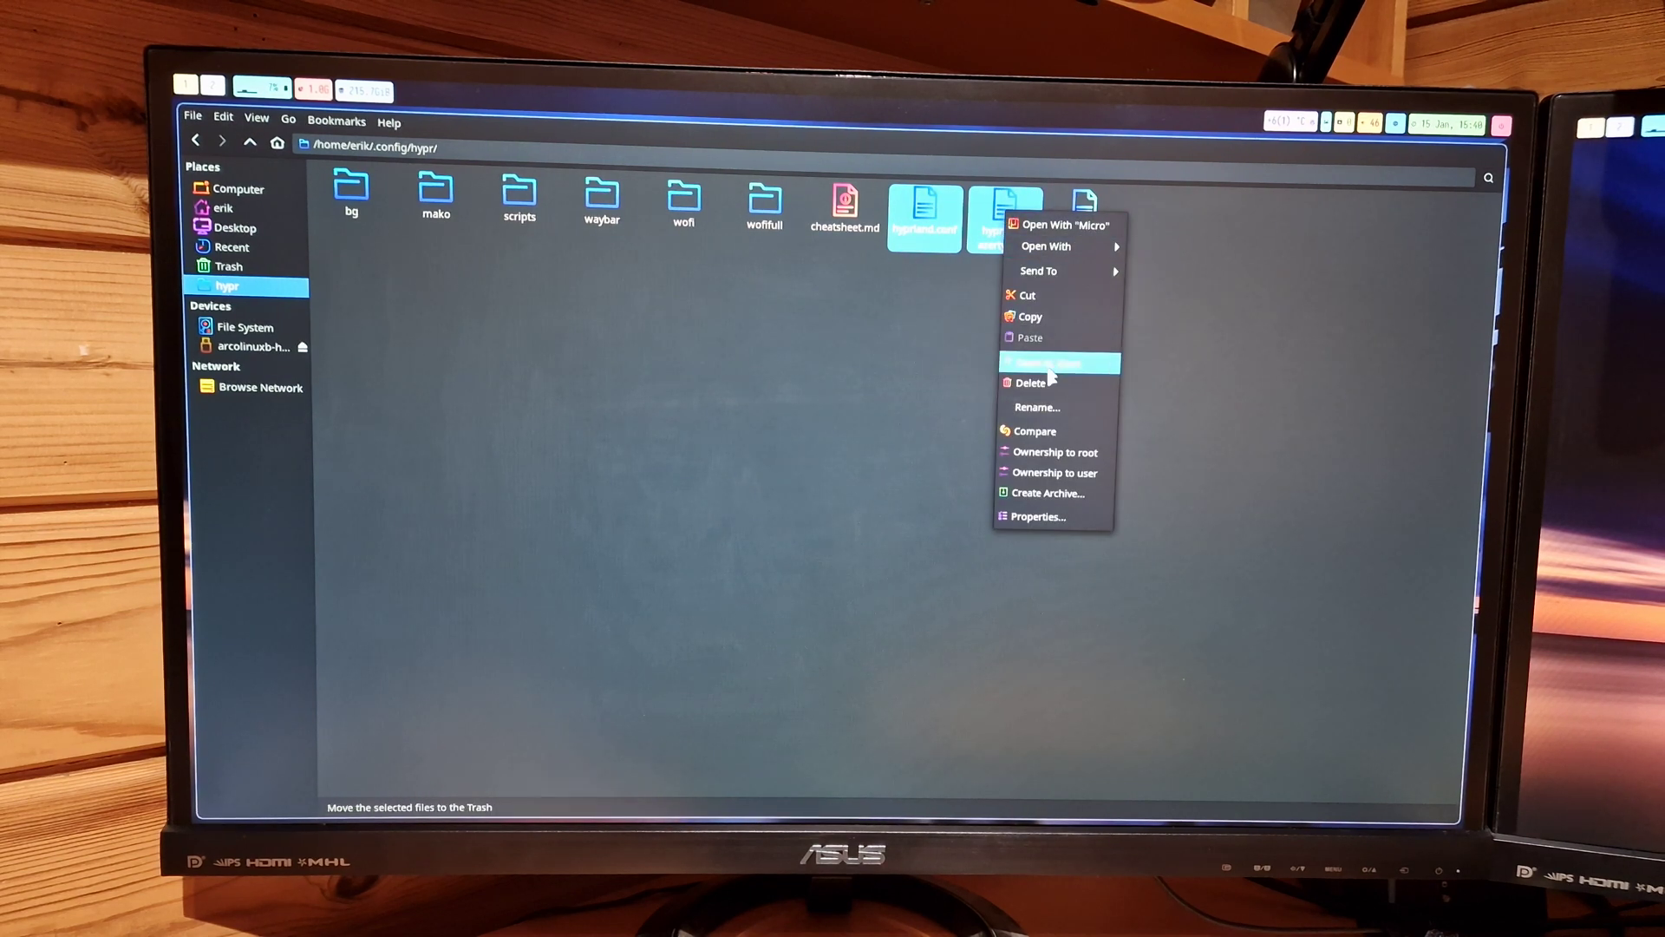
Compare the files in Meld, merging the be kb_layout lines and rounding = 0 into hyprland.conf
click(1053, 431)
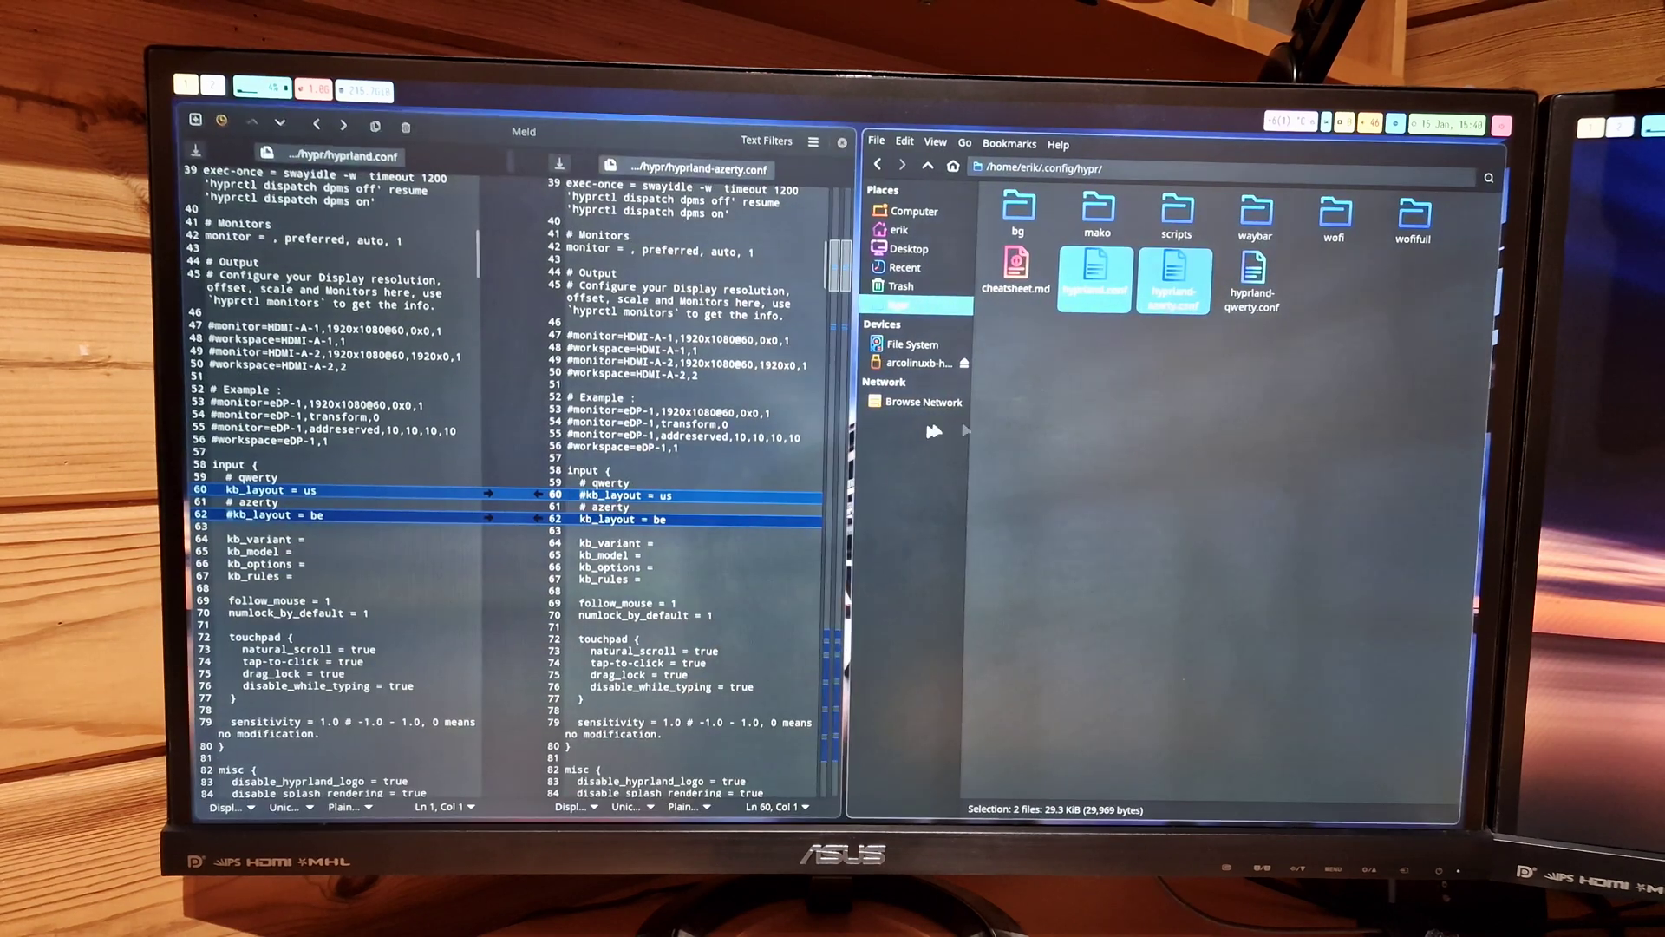
click(540, 498)
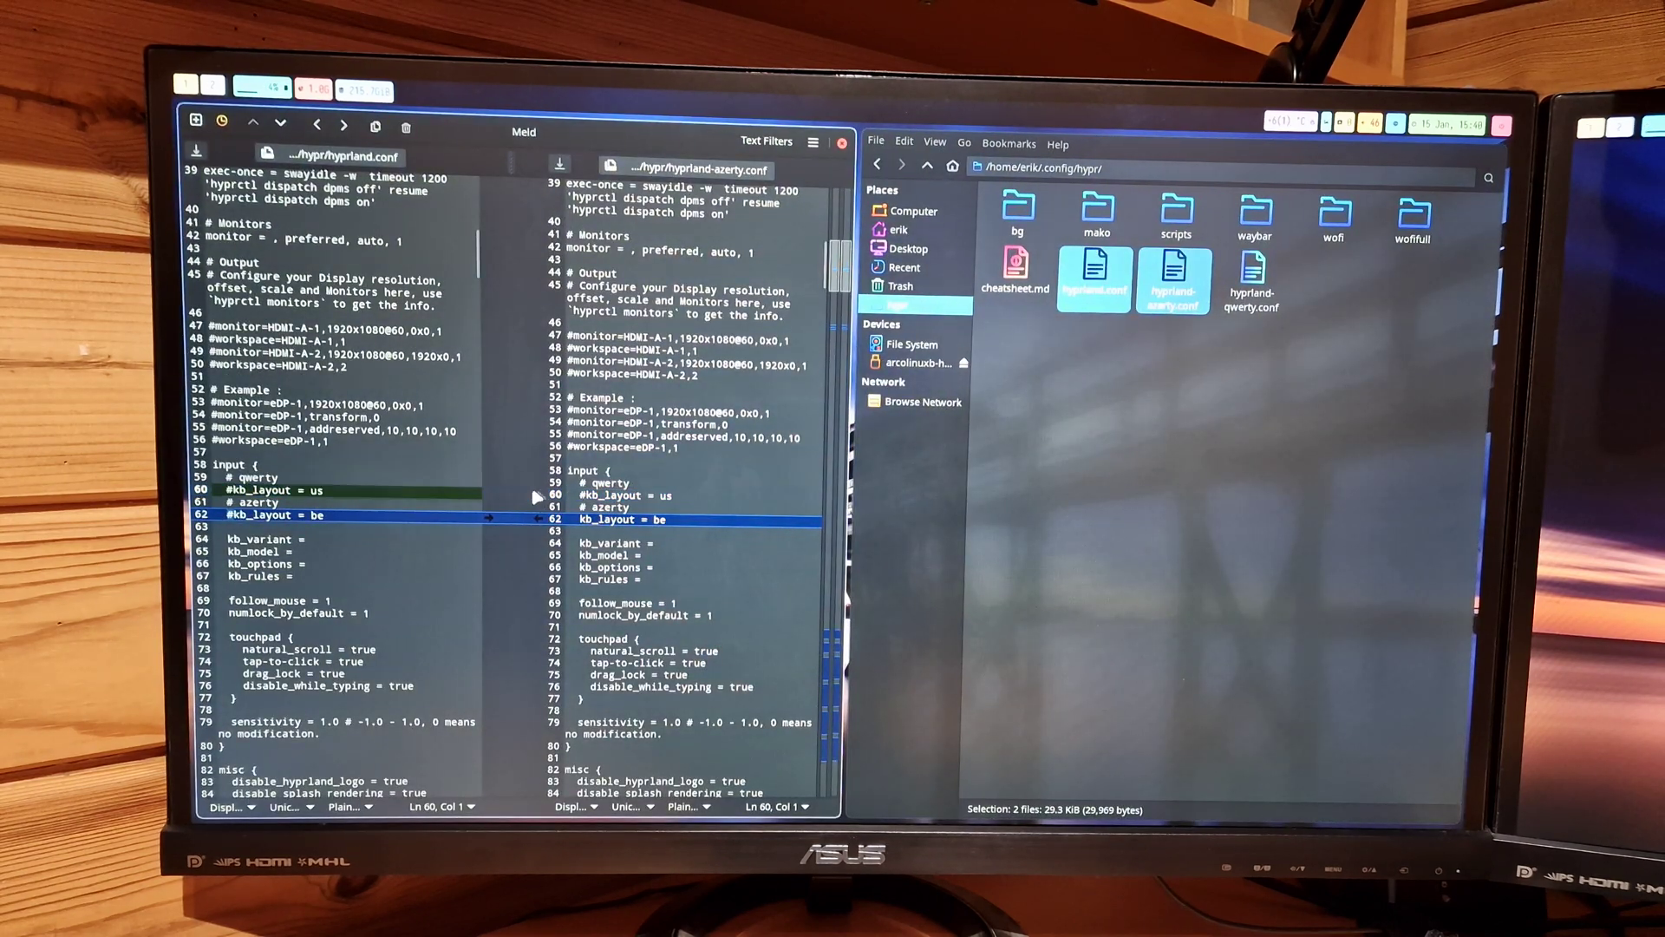
click(540, 518)
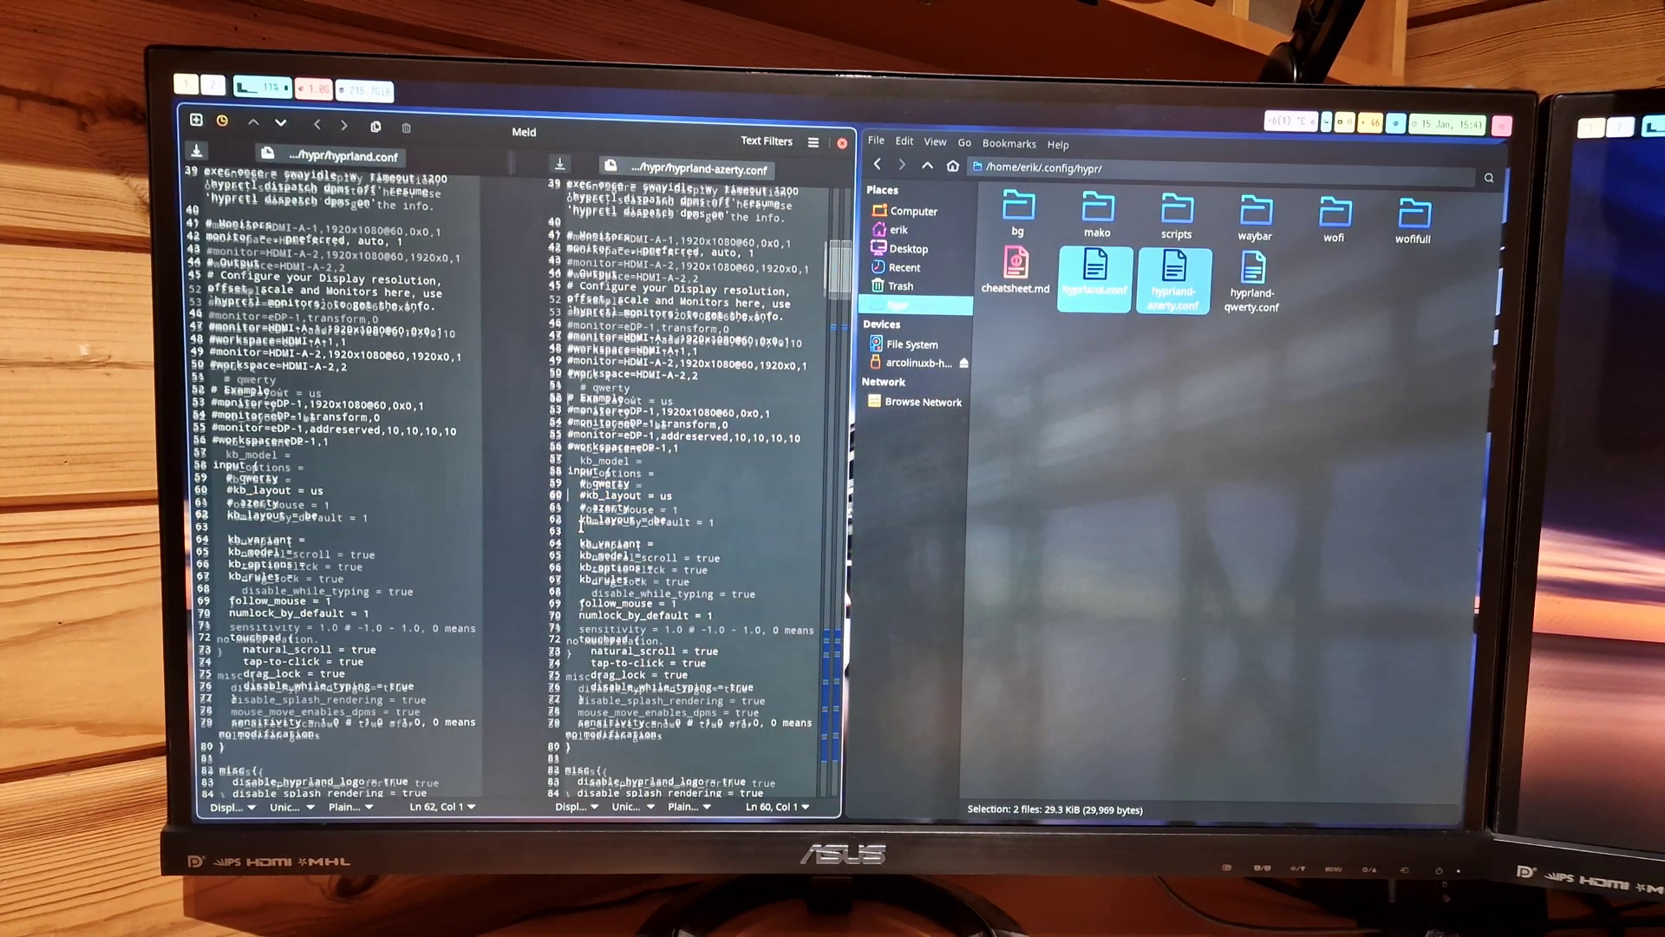
scroll(572, 528, down, 4)
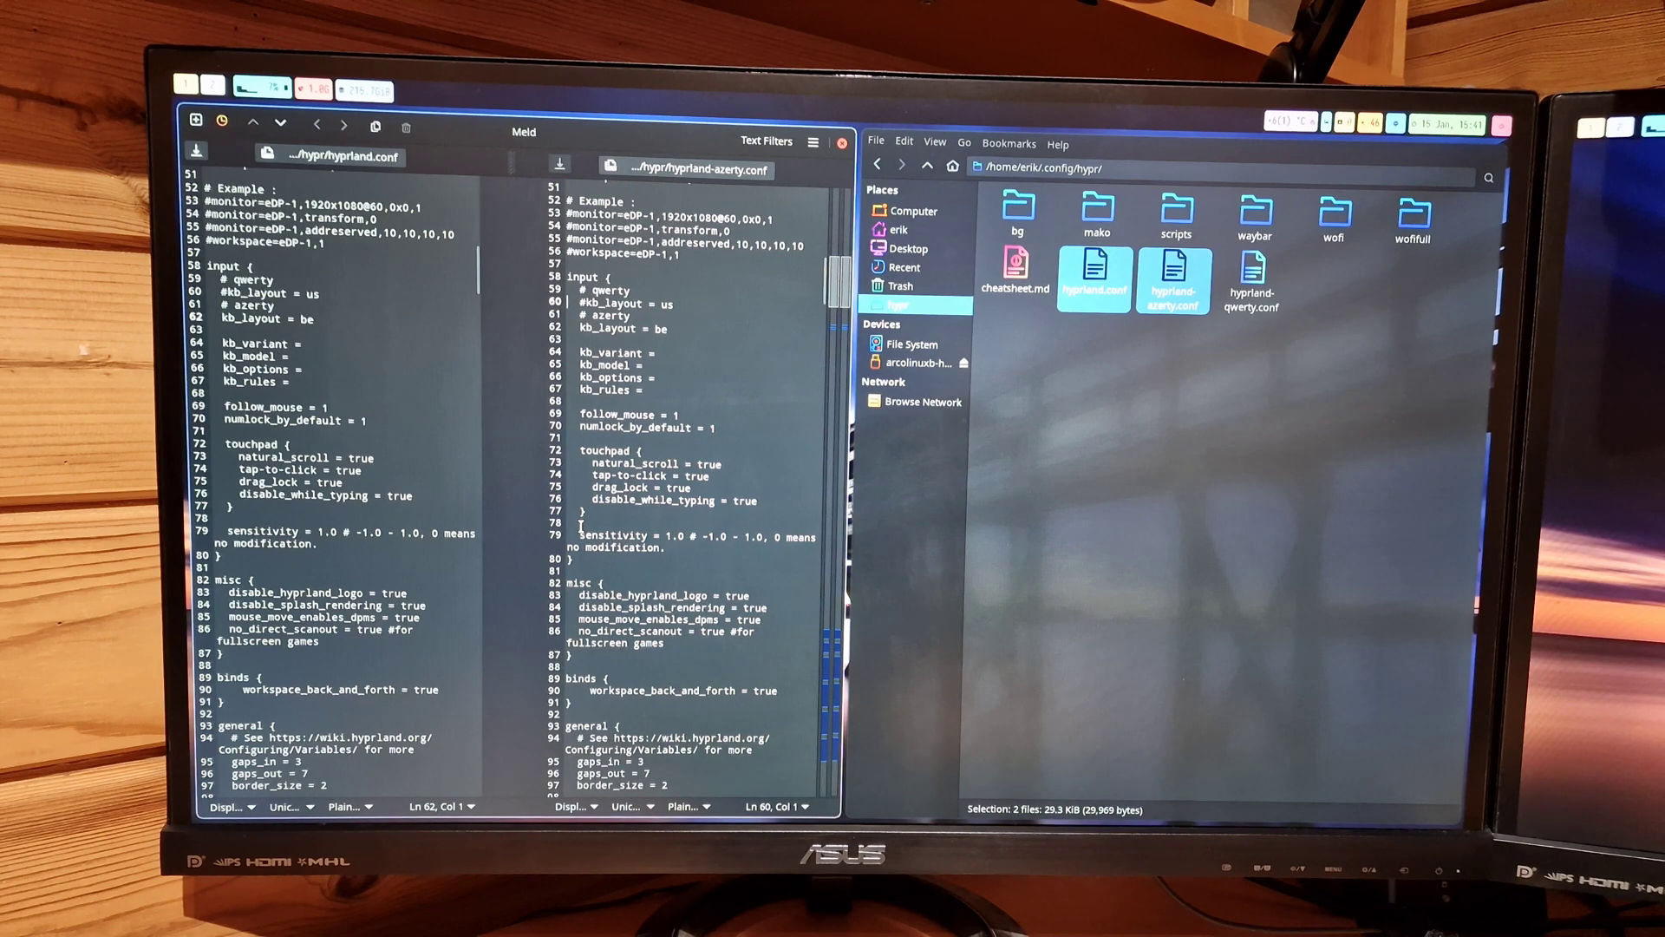
key(alt+Down)
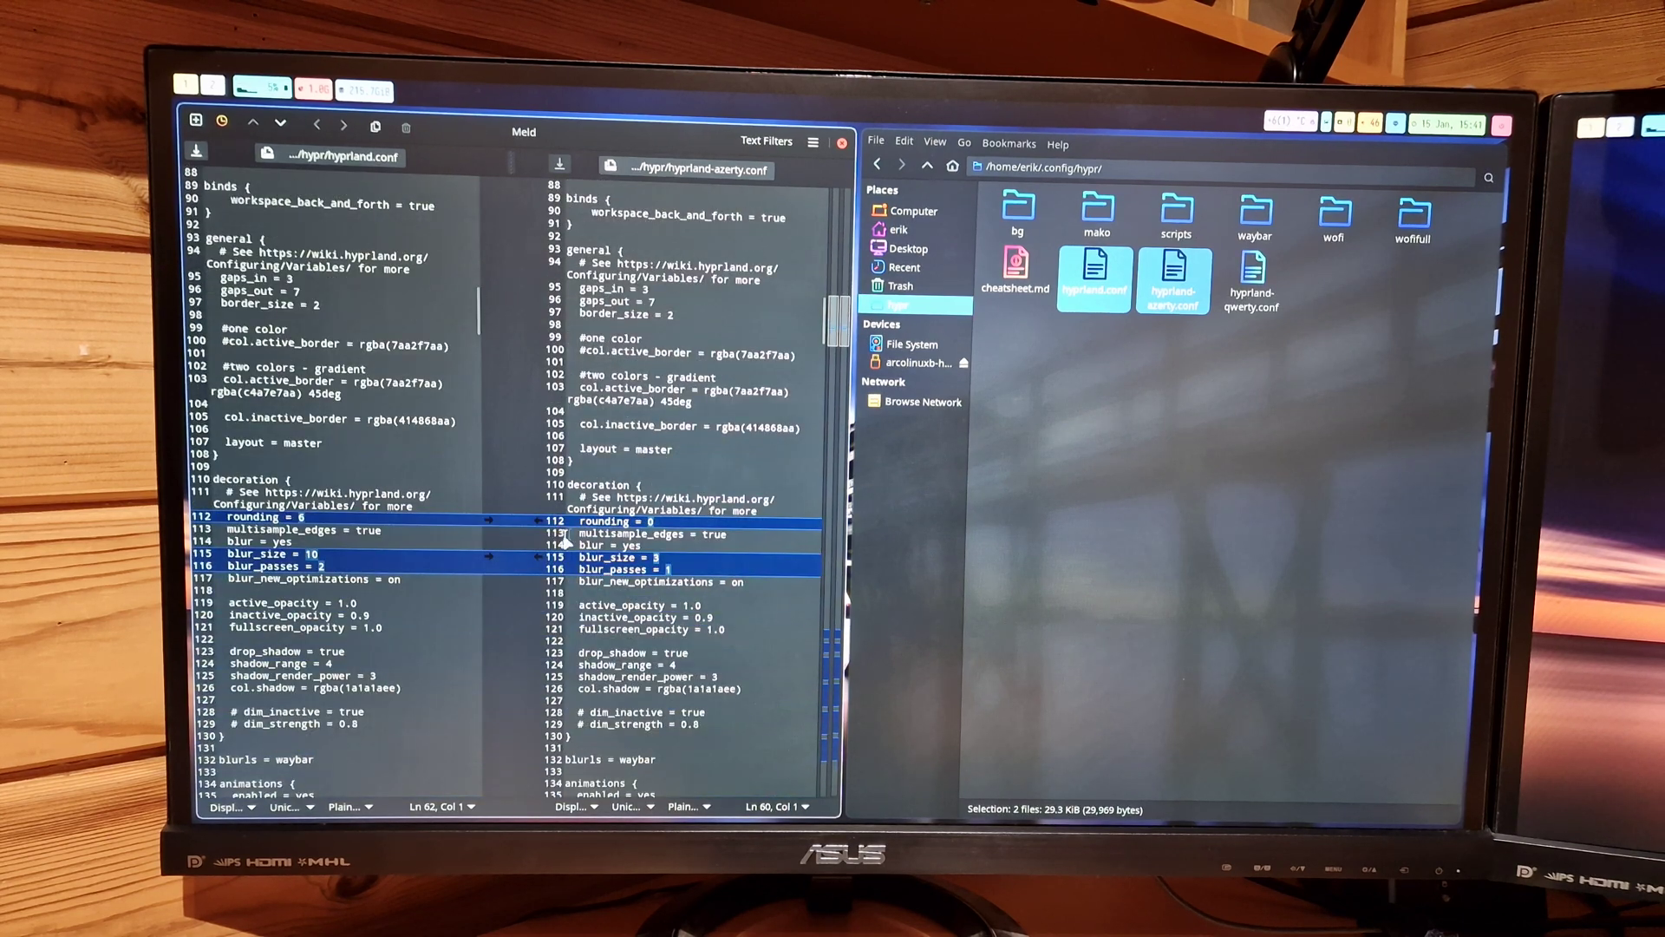
click(540, 521)
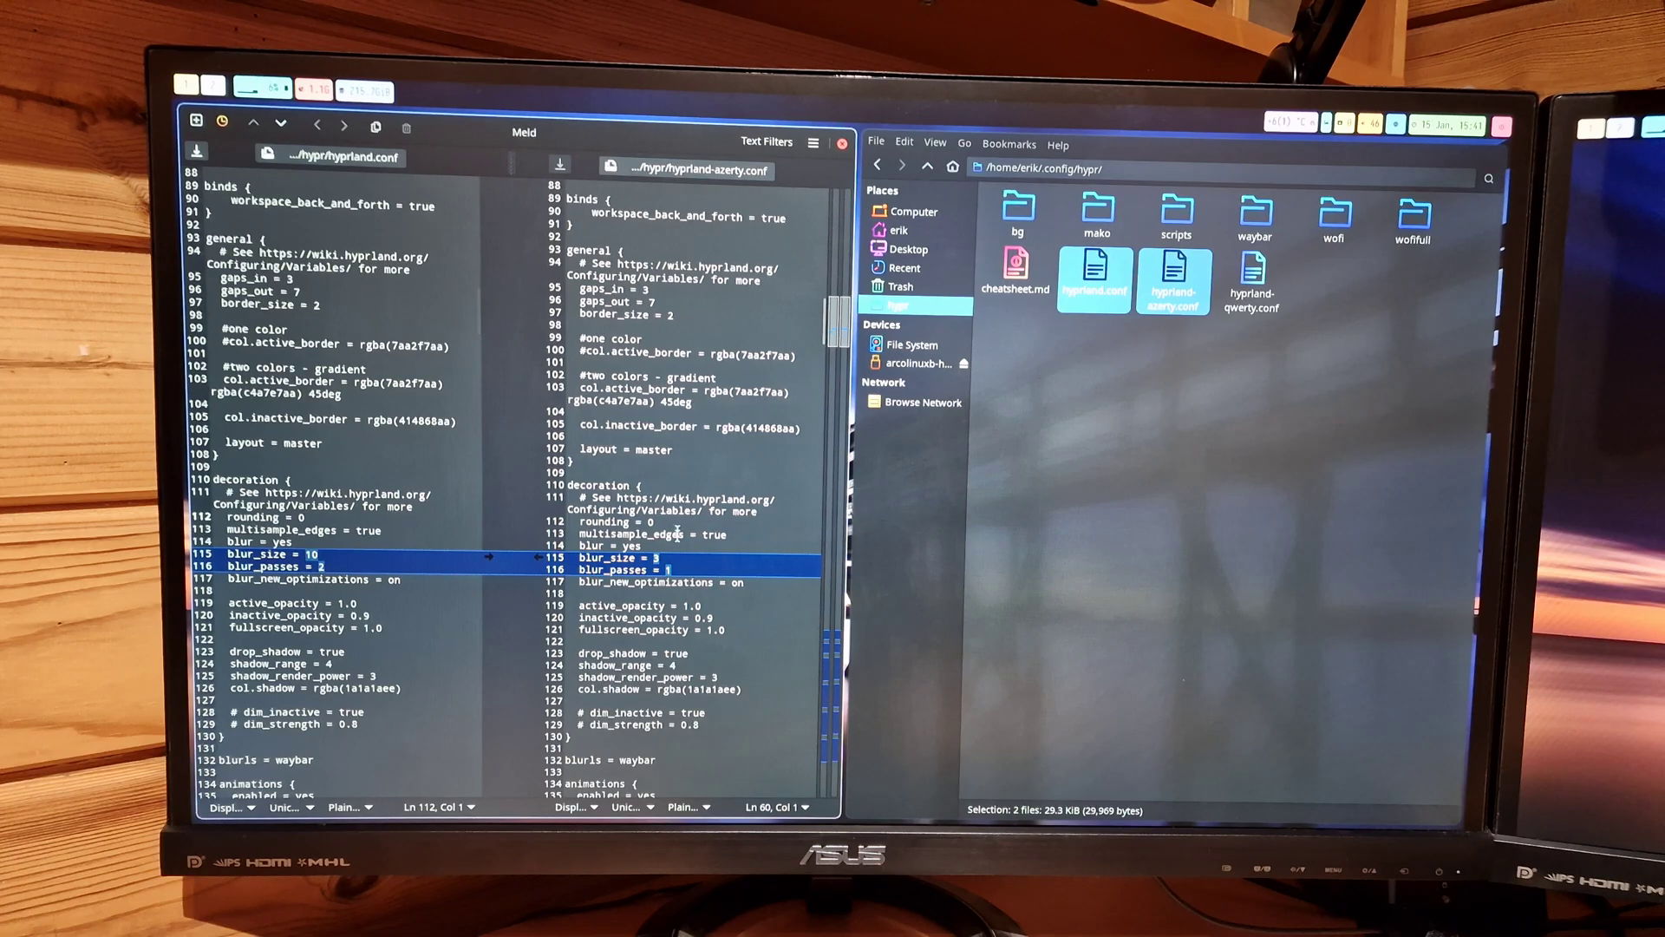
scroll(685, 542, down, 4)
scroll(685, 543, down, 10)
scroll(686, 543, down, 10)
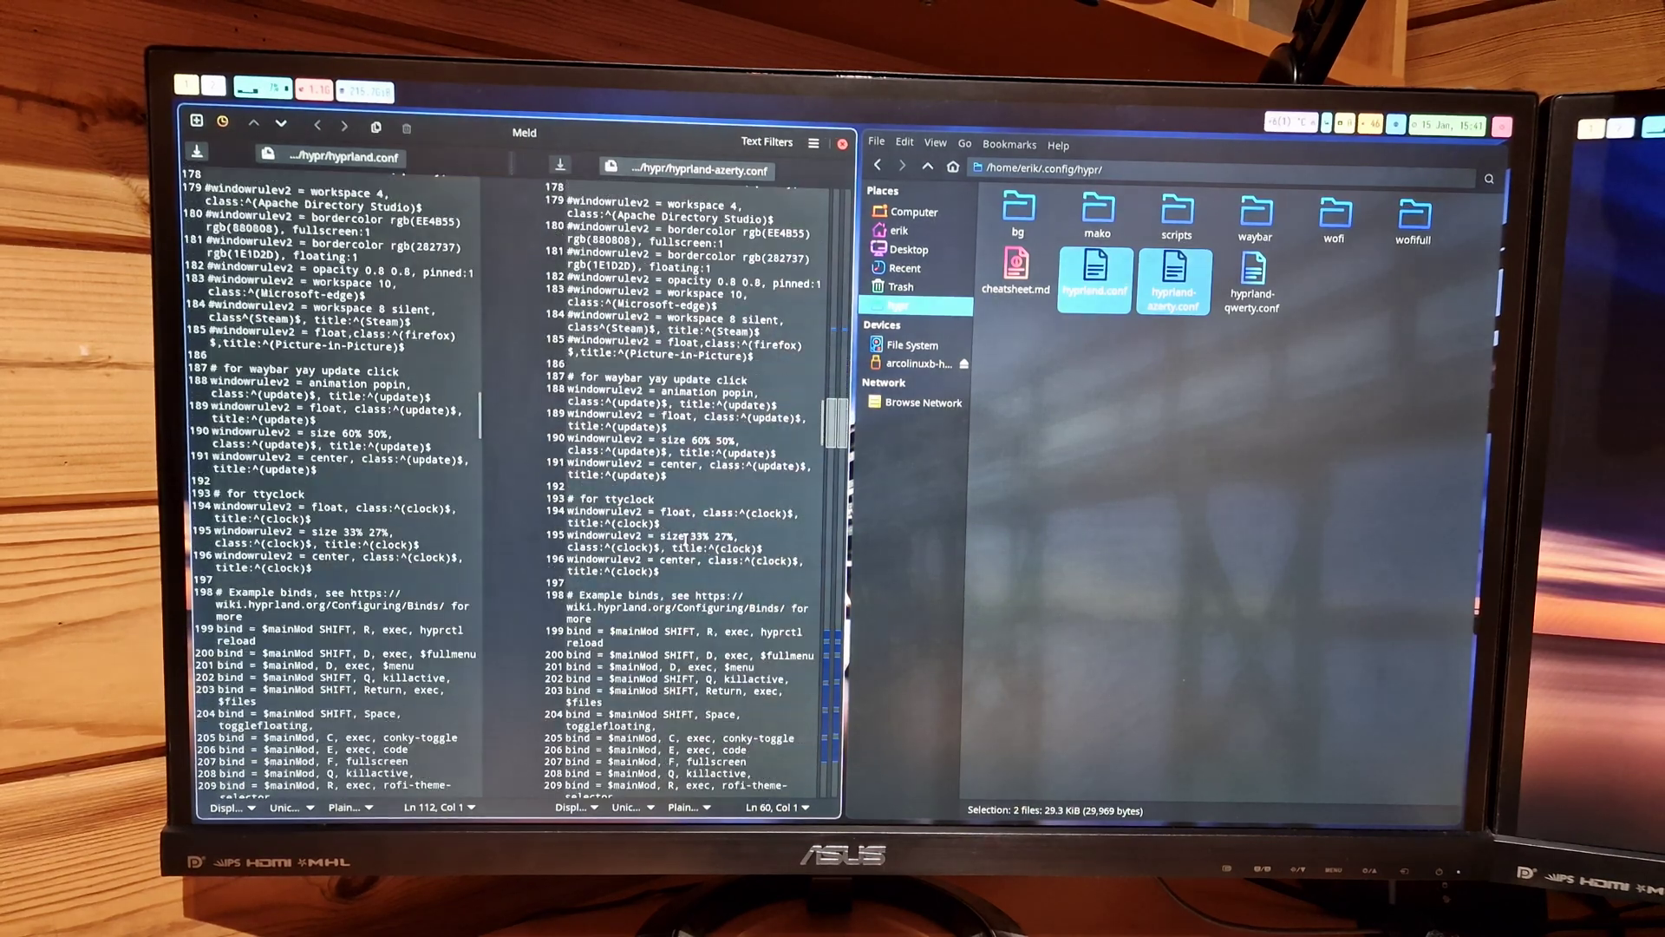
scroll(686, 540, down, 10)
scroll(686, 536, down, 10)
scroll(686, 537, down, 8)
scroll(686, 539, down, 8)
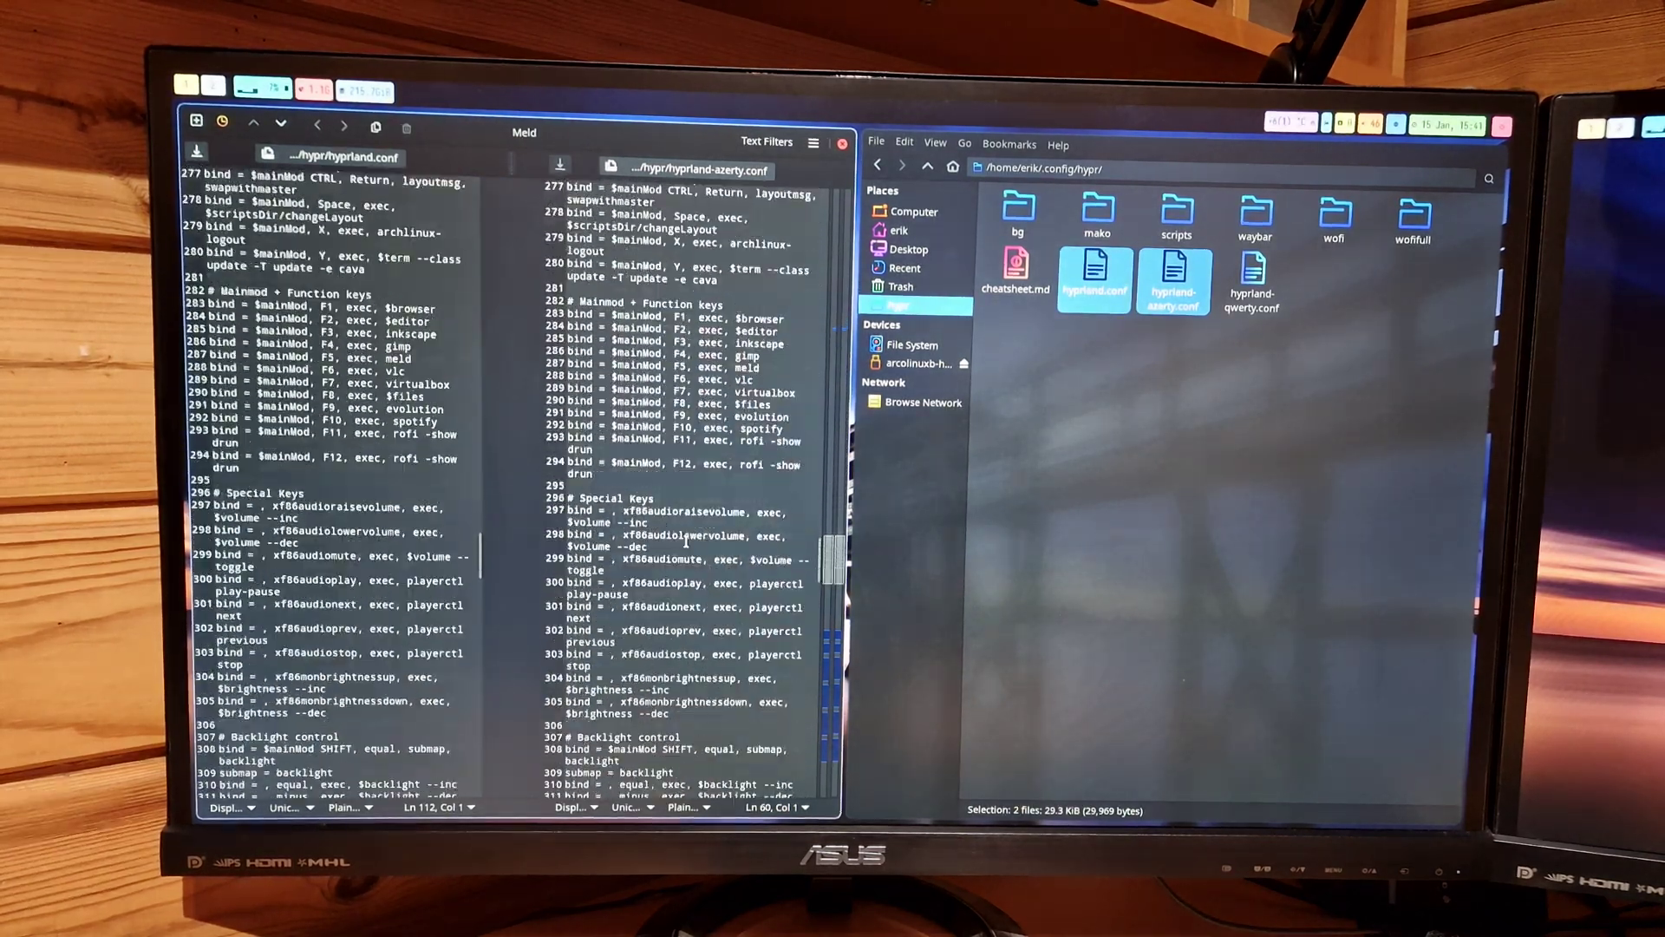
scroll(686, 541, down, 8)
scroll(686, 543, down, 8)
scroll(686, 540, down, 4)
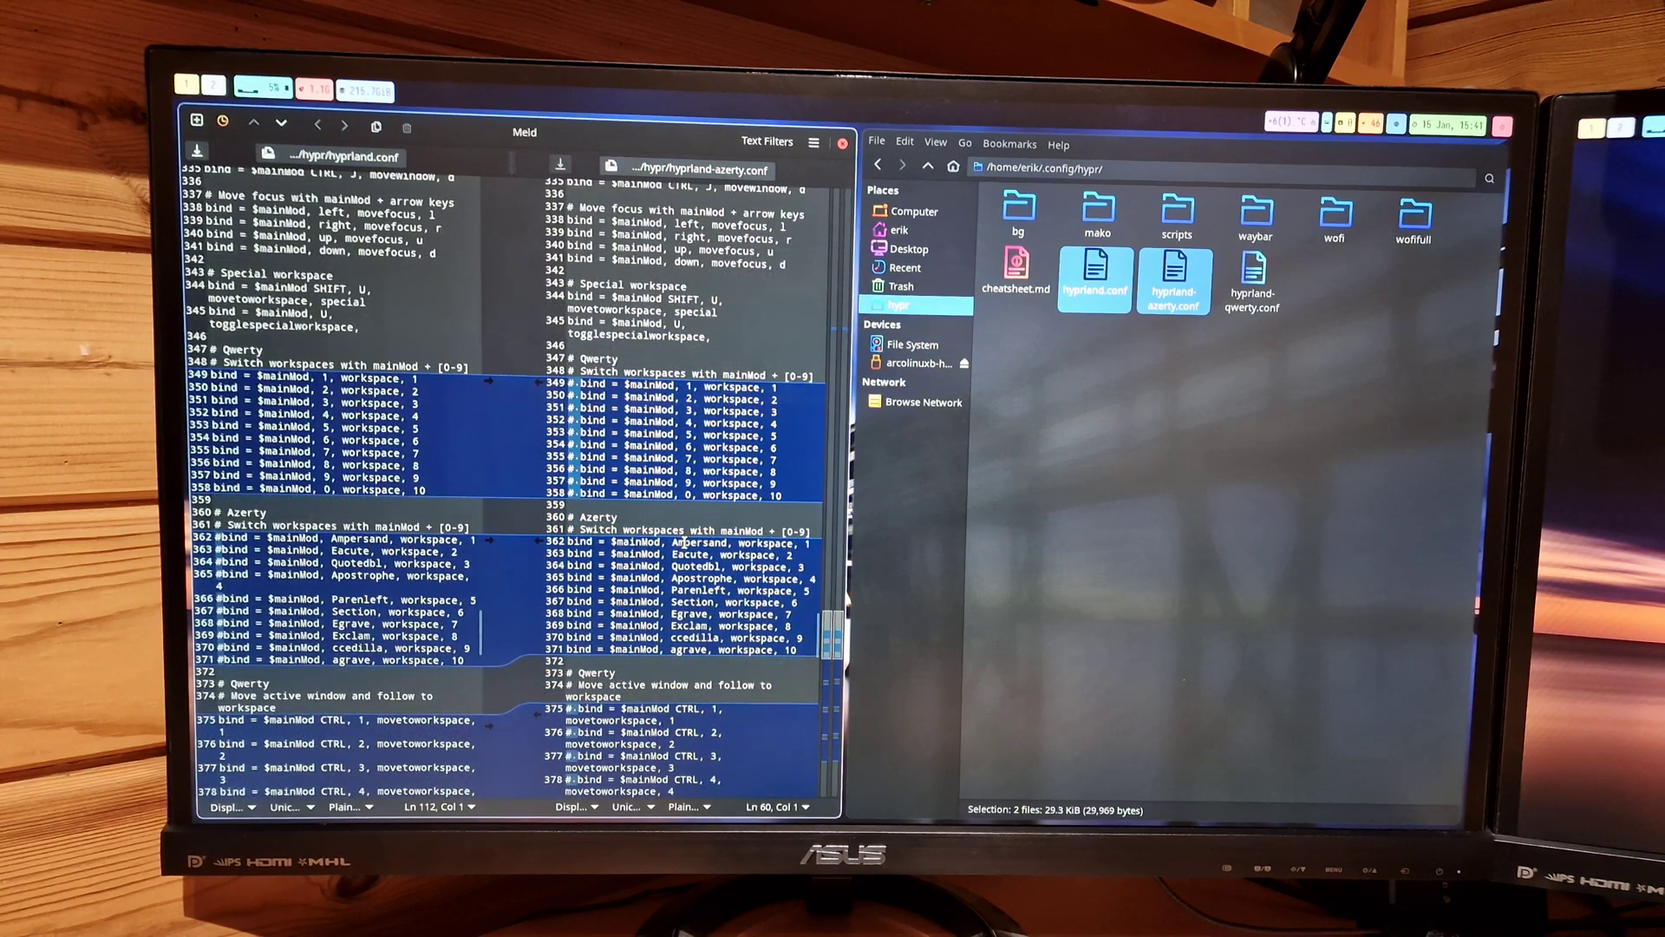
Replace the Qwerty workspace-switch and move-window binds with the Azerty ones
click(544, 383)
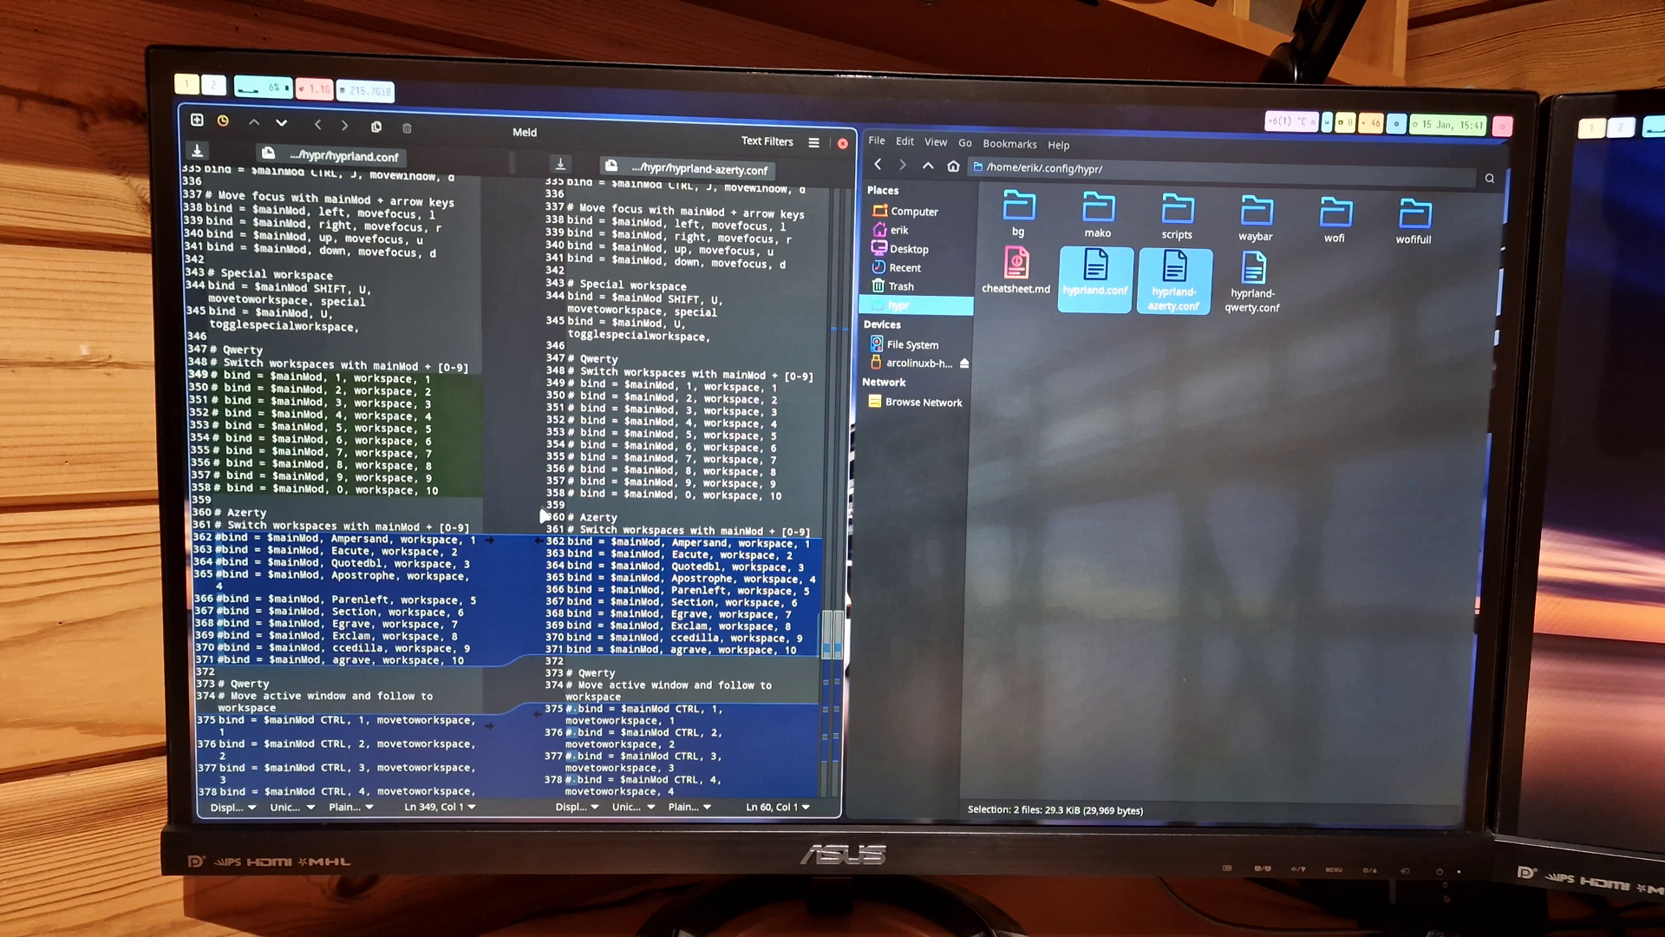
click(544, 540)
scroll(555, 568, down, 5)
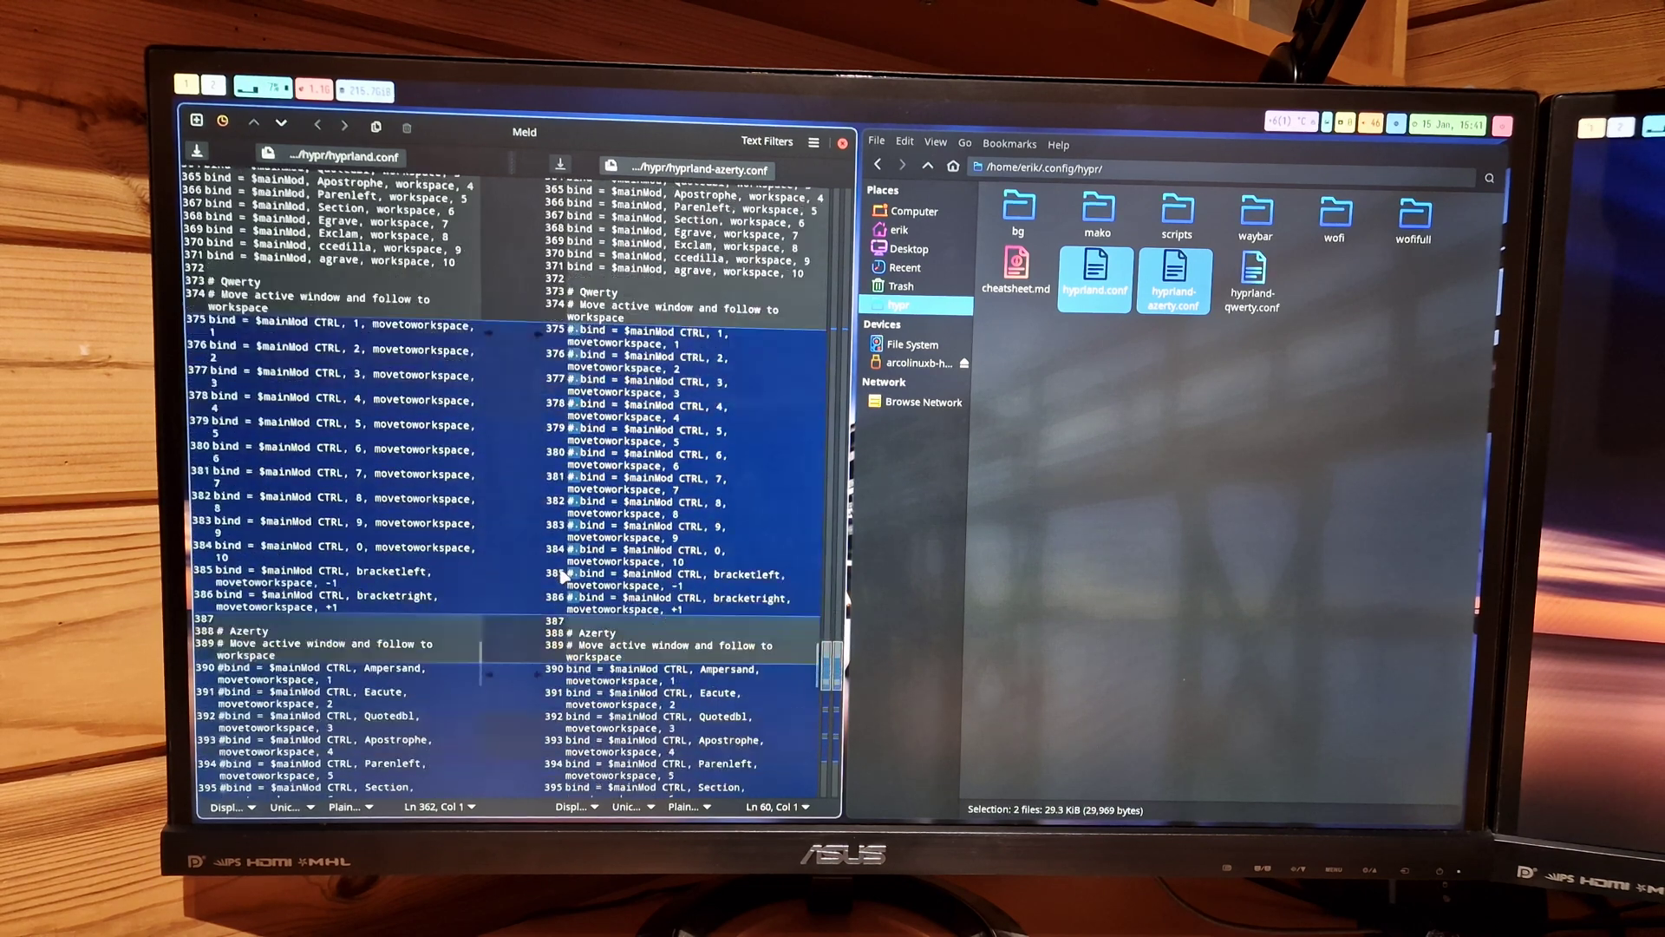
click(533, 328)
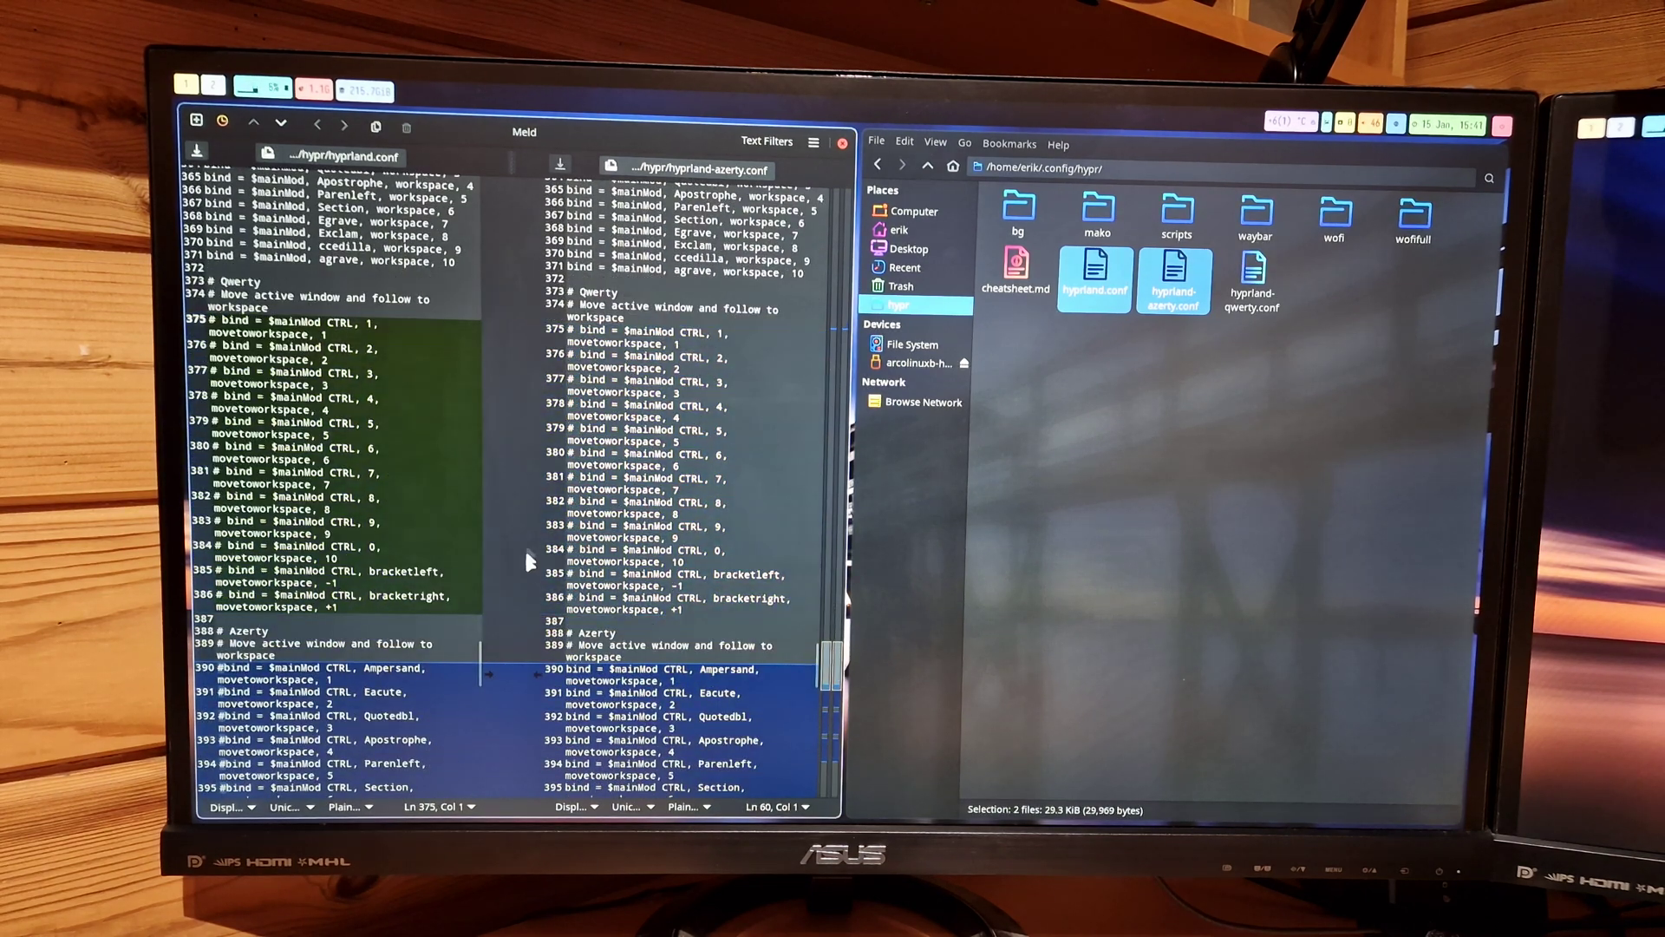
click(535, 675)
scroll(534, 680, down, 2)
scroll(534, 679, down, 2)
scroll(535, 625, down, 1)
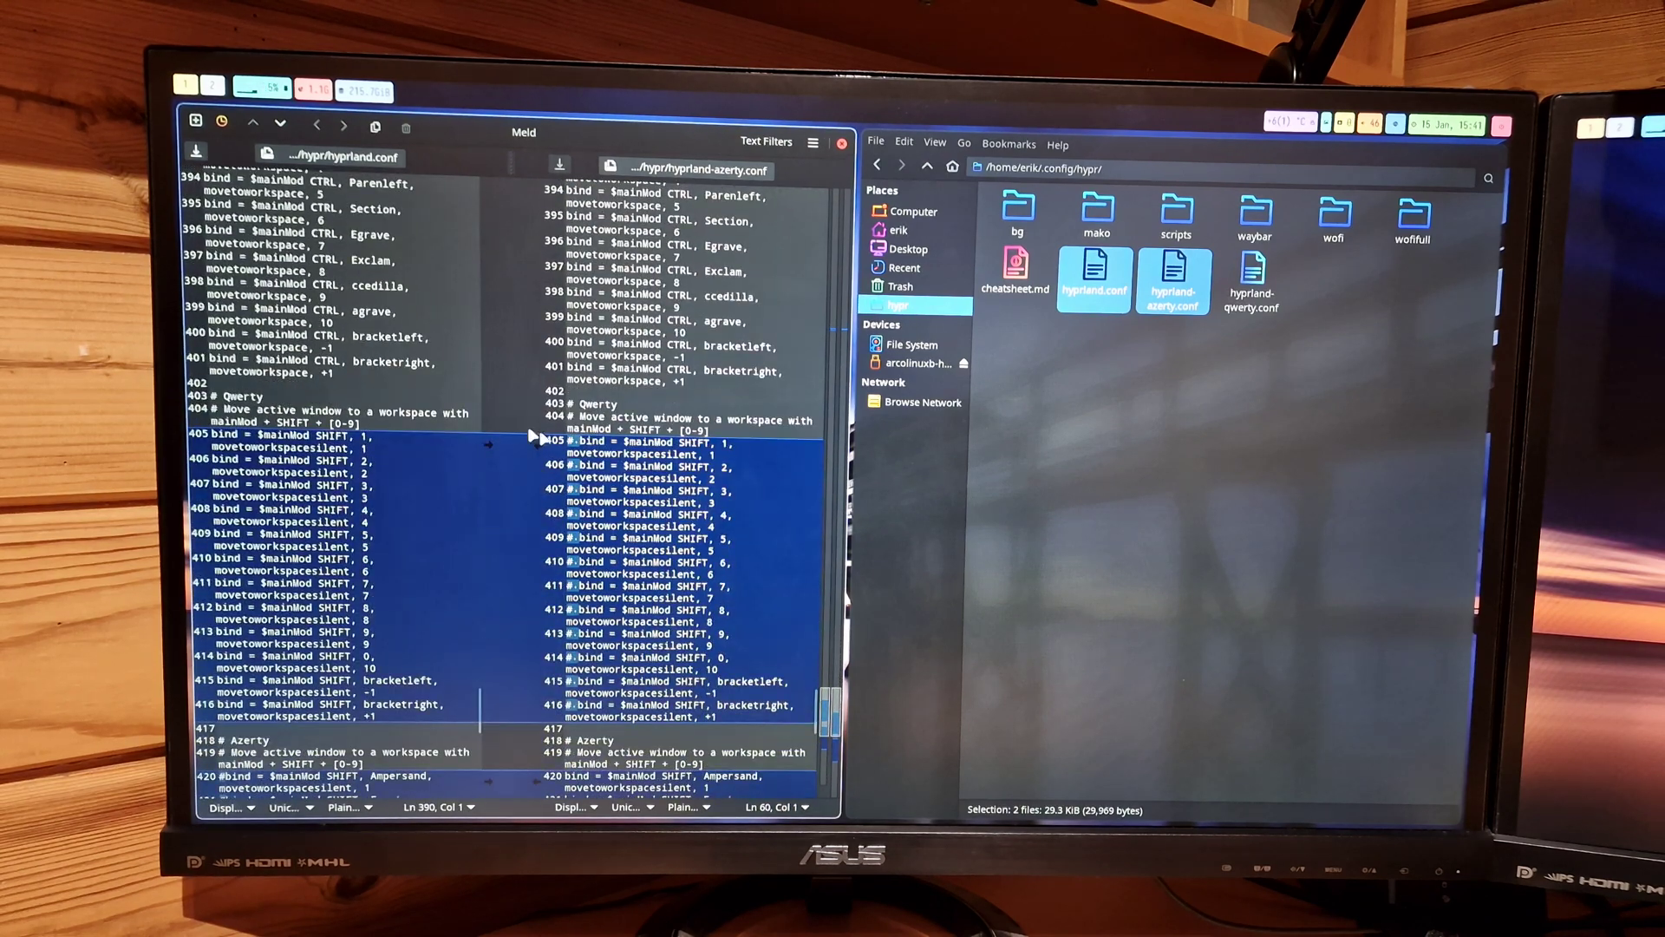
Switch the silent-move binds to Azerty, then close Meld, saving hyprland.conf
click(537, 446)
scroll(540, 430, down, 3)
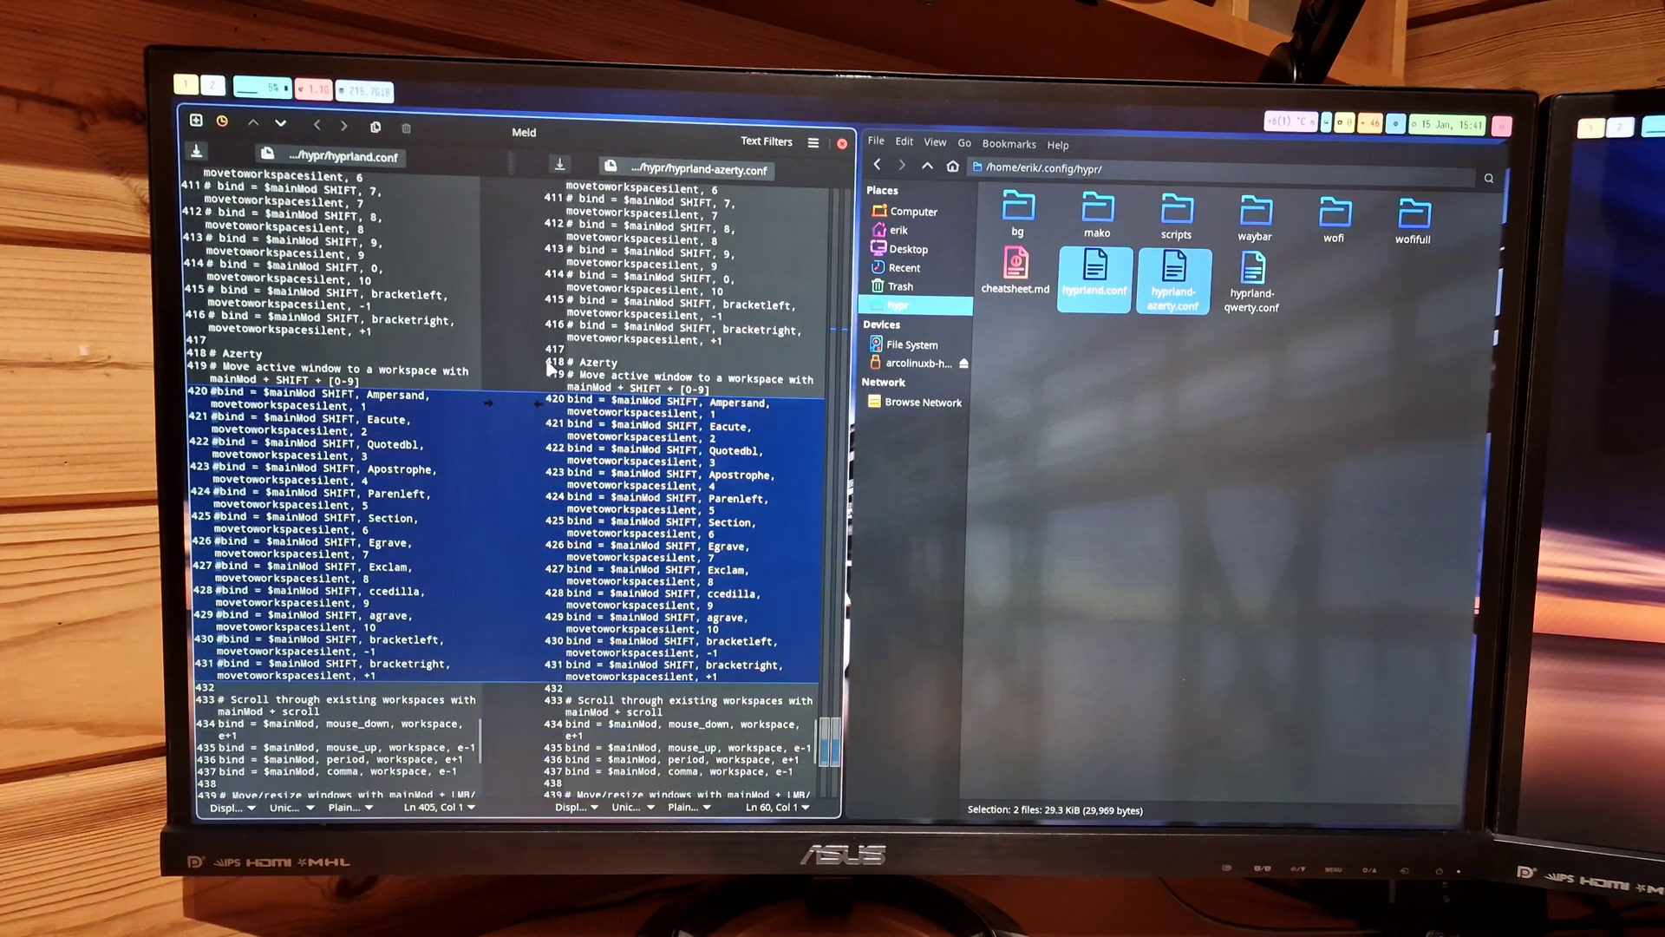
click(540, 405)
scroll(702, 509, up, 5)
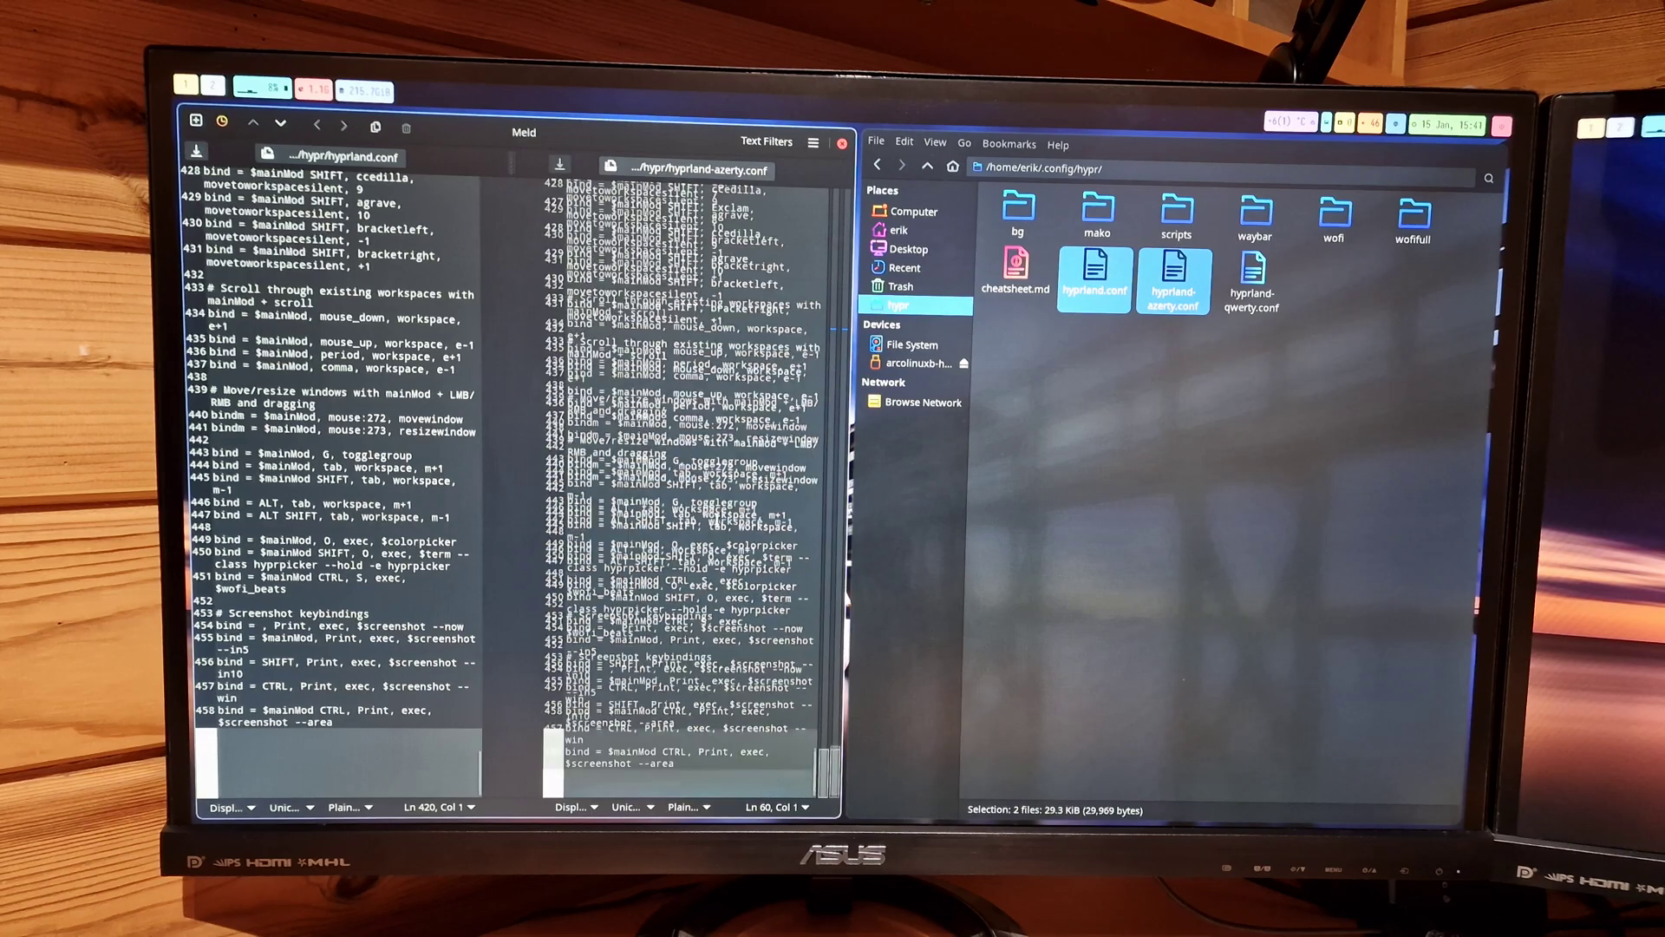
scroll(717, 517, up, 5)
scroll(717, 518, up, 10)
scroll(716, 518, up, 10)
scroll(717, 518, up, 5)
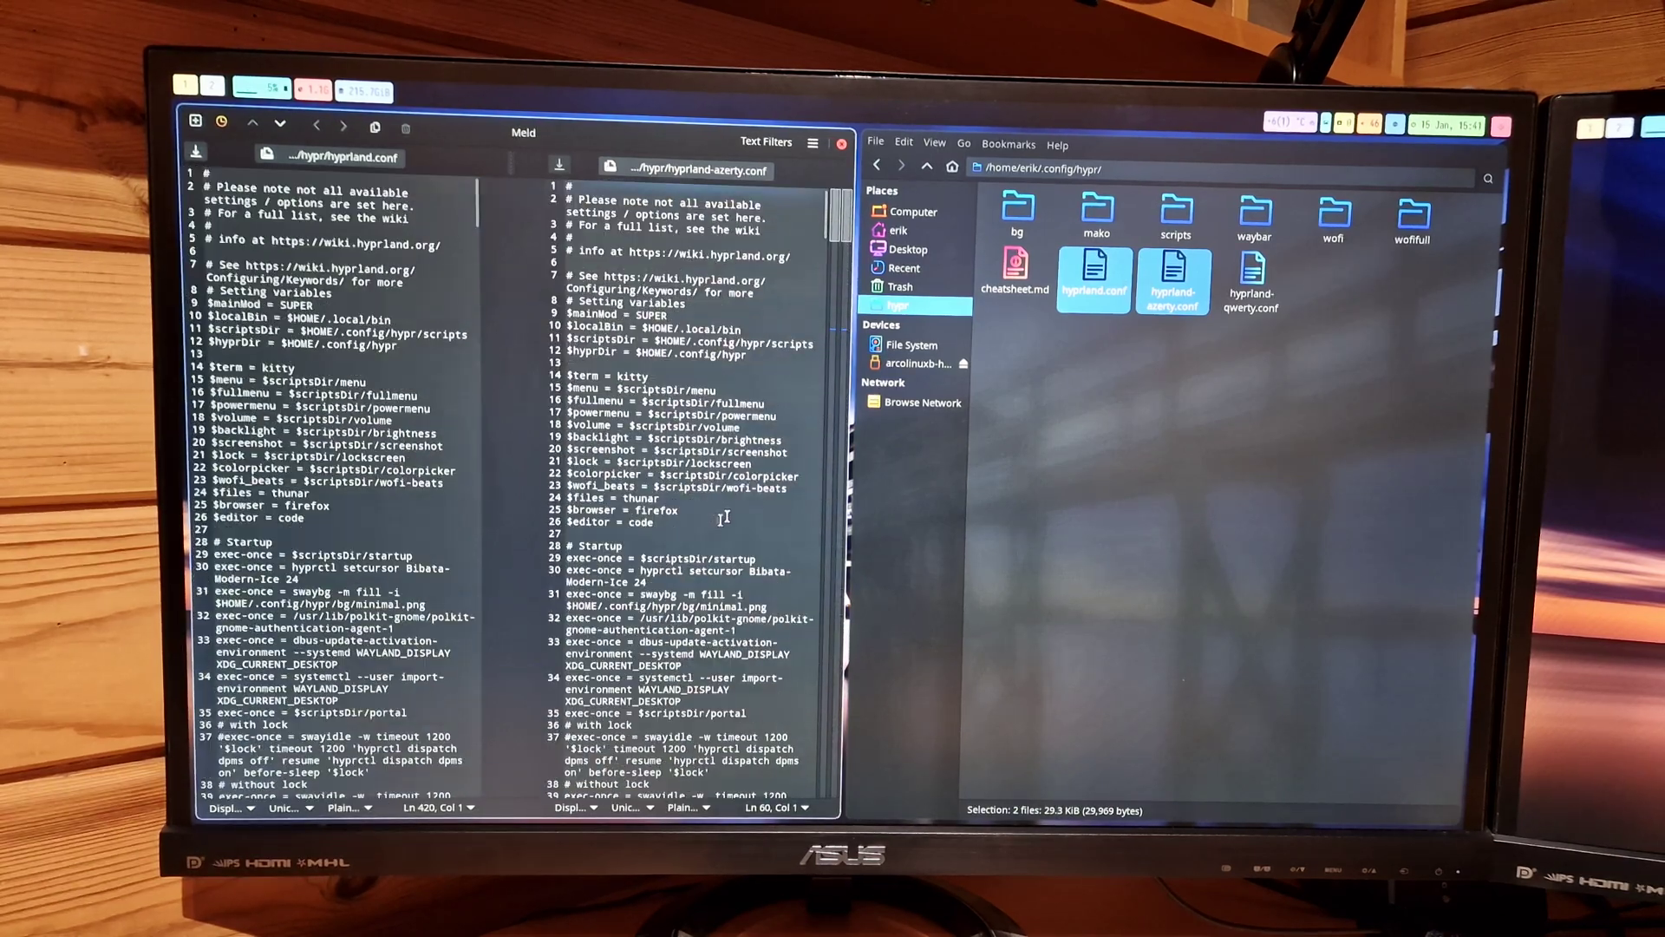
click(841, 146)
click(954, 528)
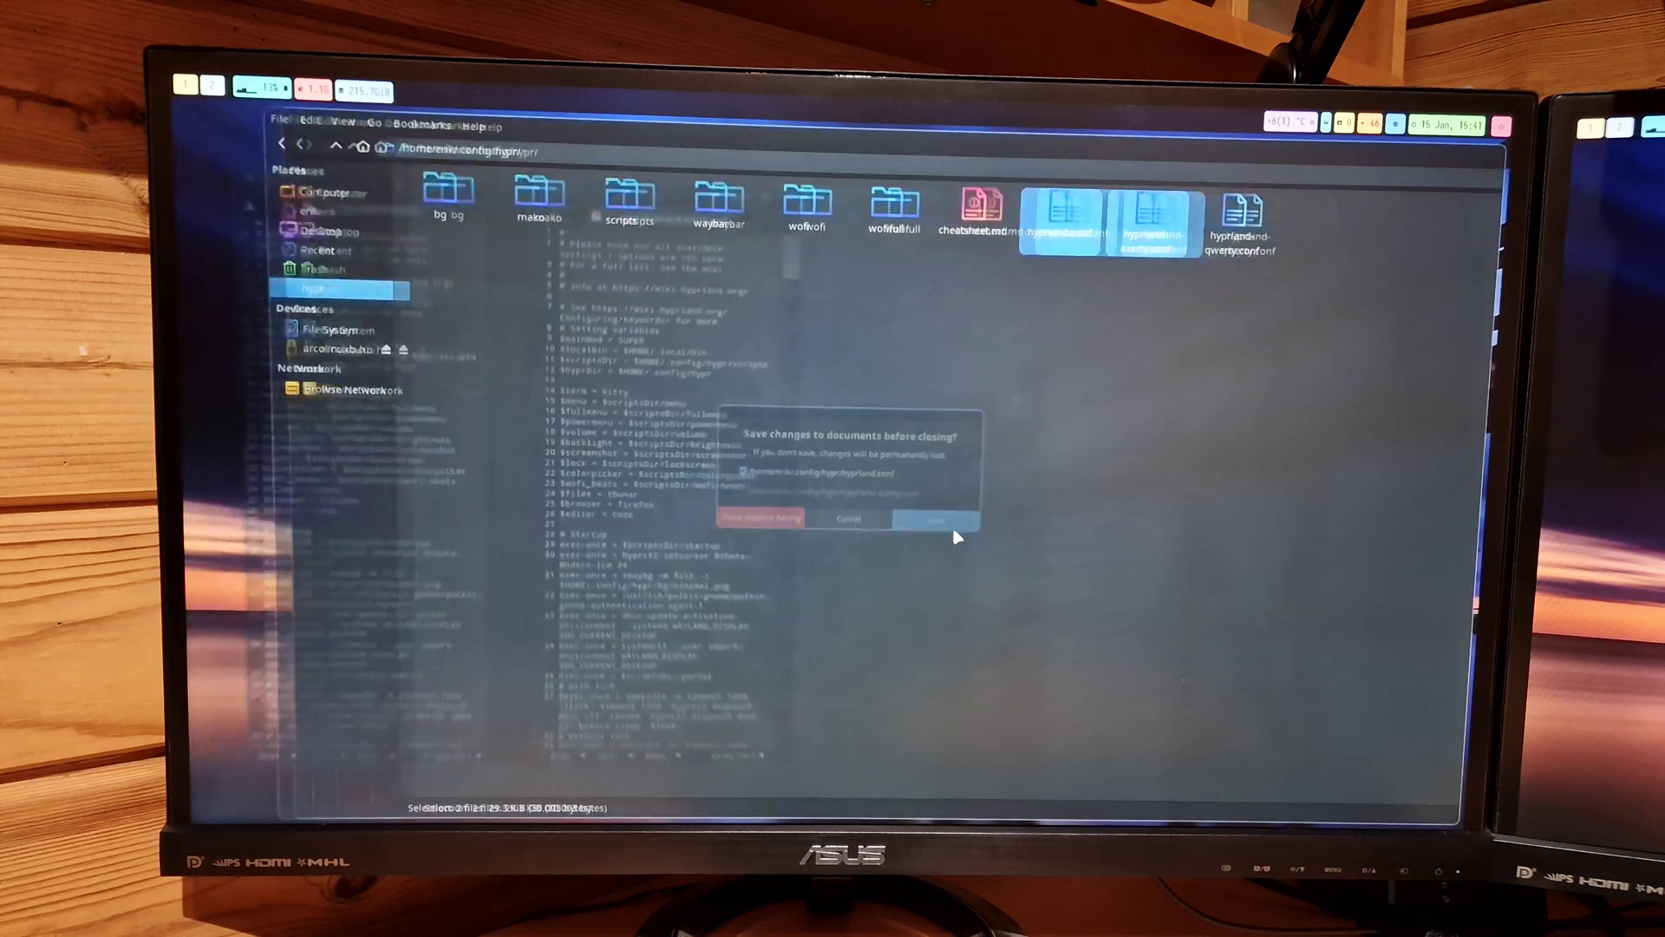
Select hyprland.conf together with hyprland-qwerty.conf in Thunar
click(985, 248)
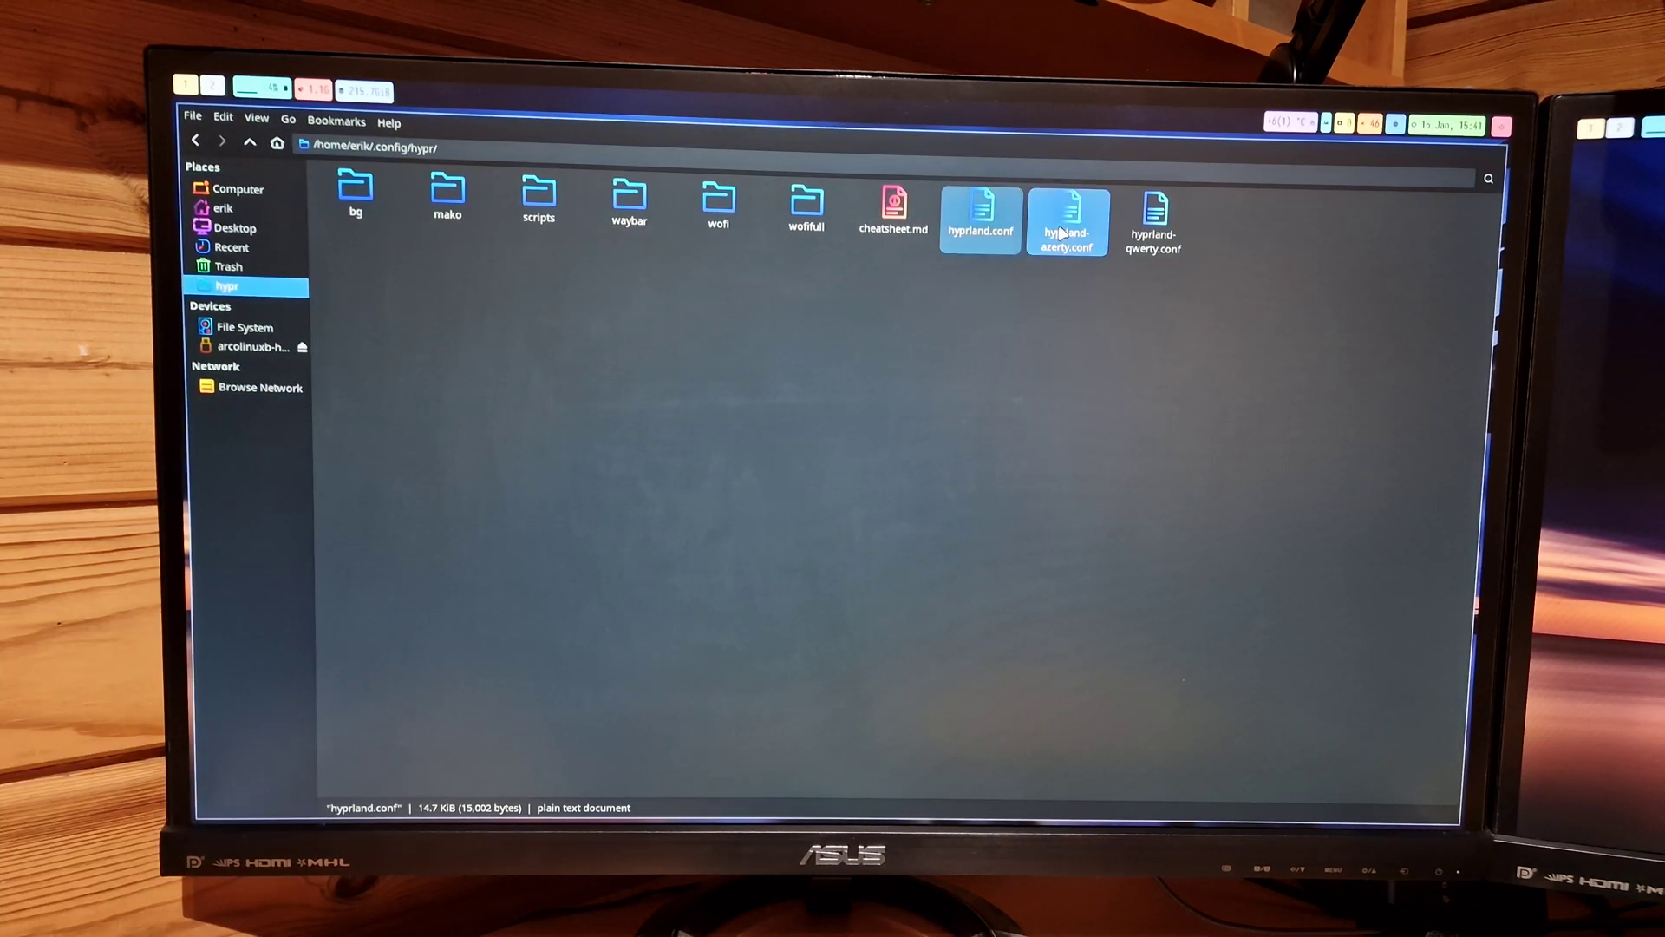
click(1061, 235)
click(975, 210)
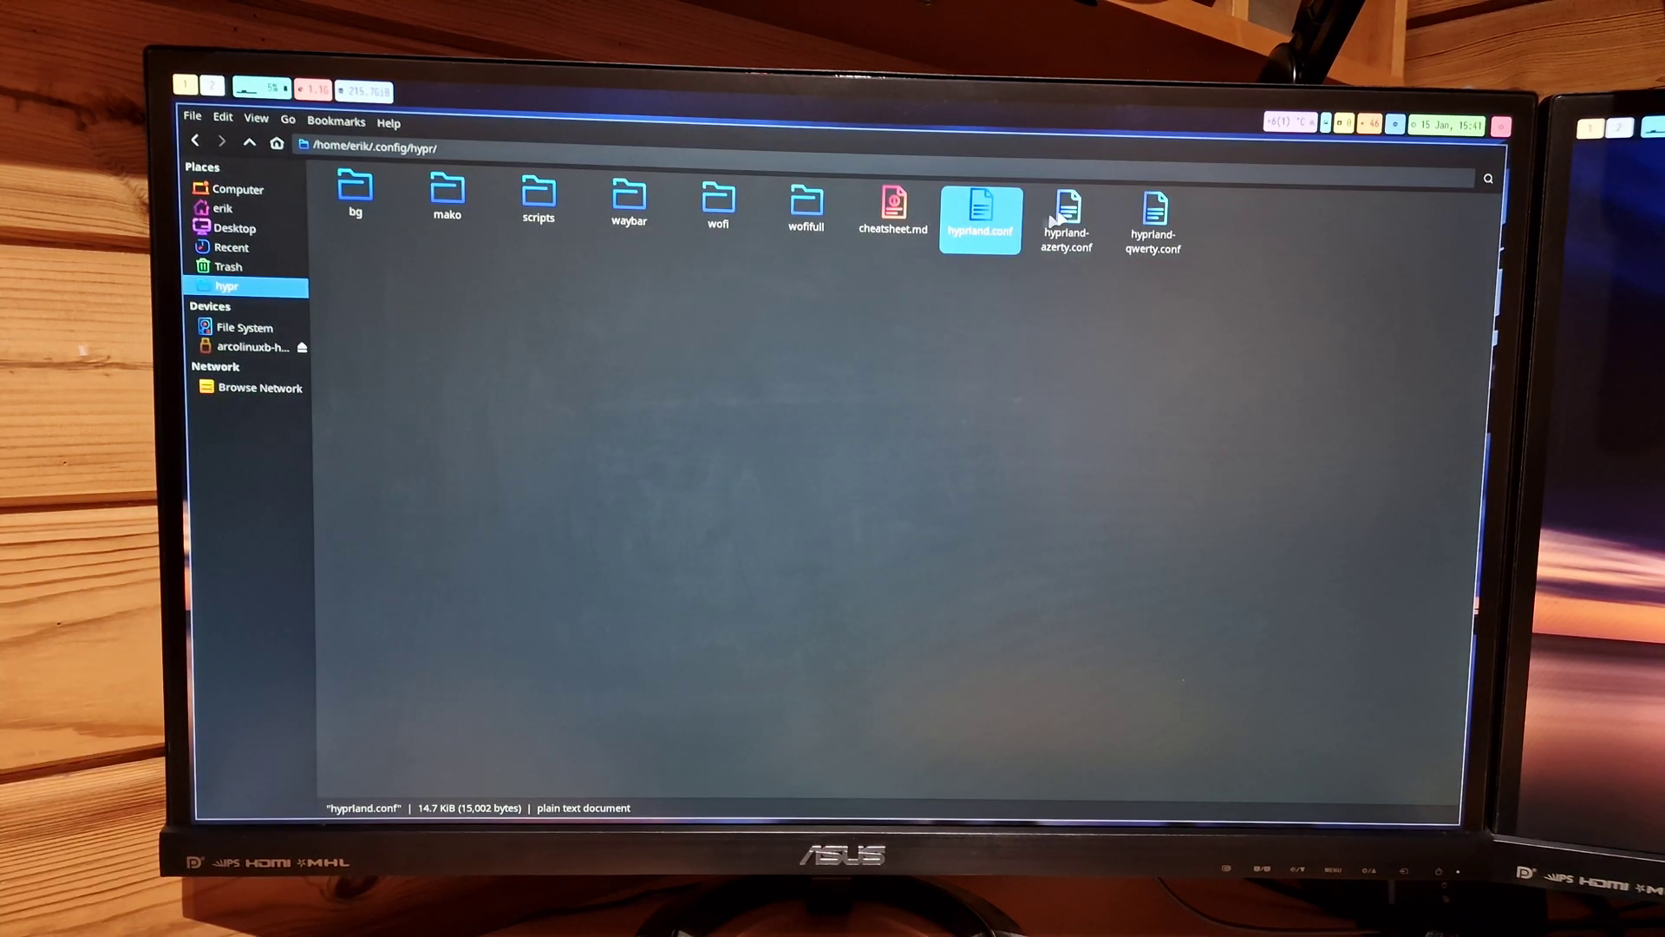
ctrl+click(1150, 221)
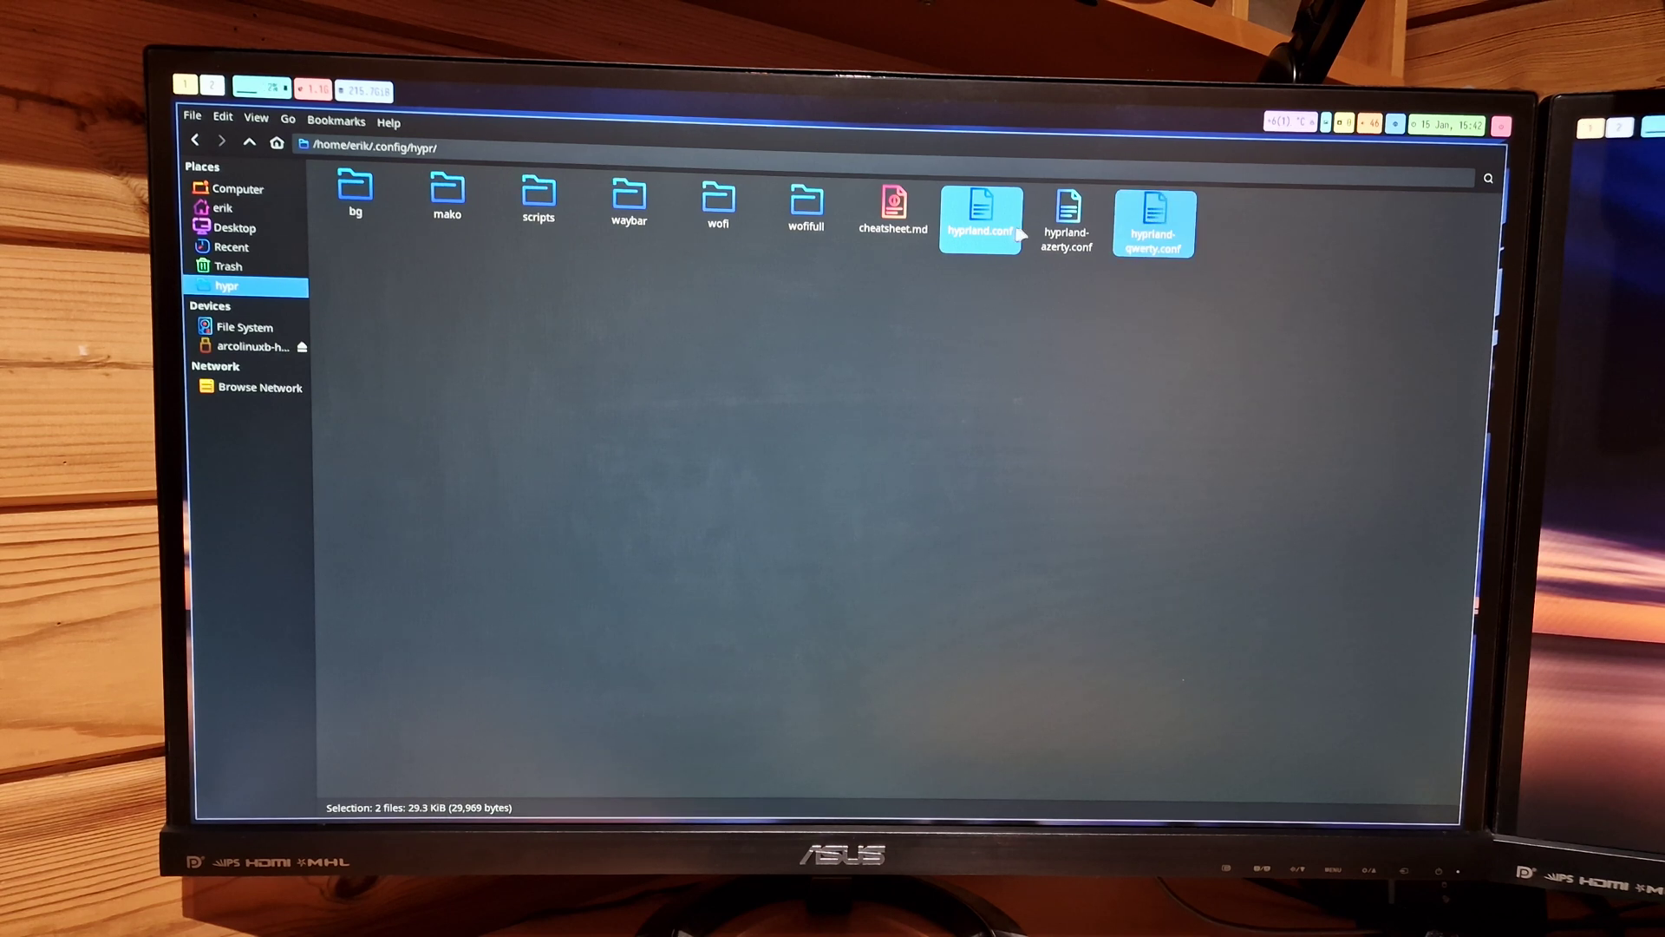